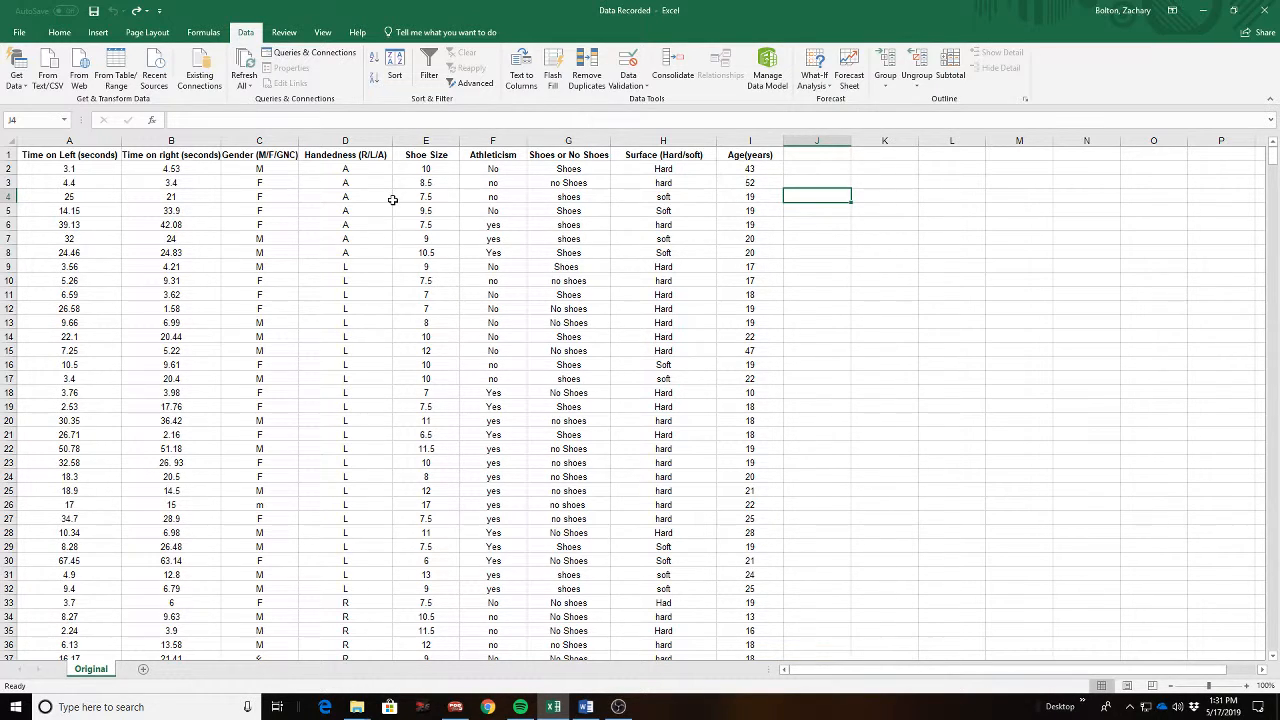
- Compare the differently capitalised entries in the Shoes or No Shoes column, such as "no Shoes" in G3 and "no shoes" in G10
left_click(562, 182)
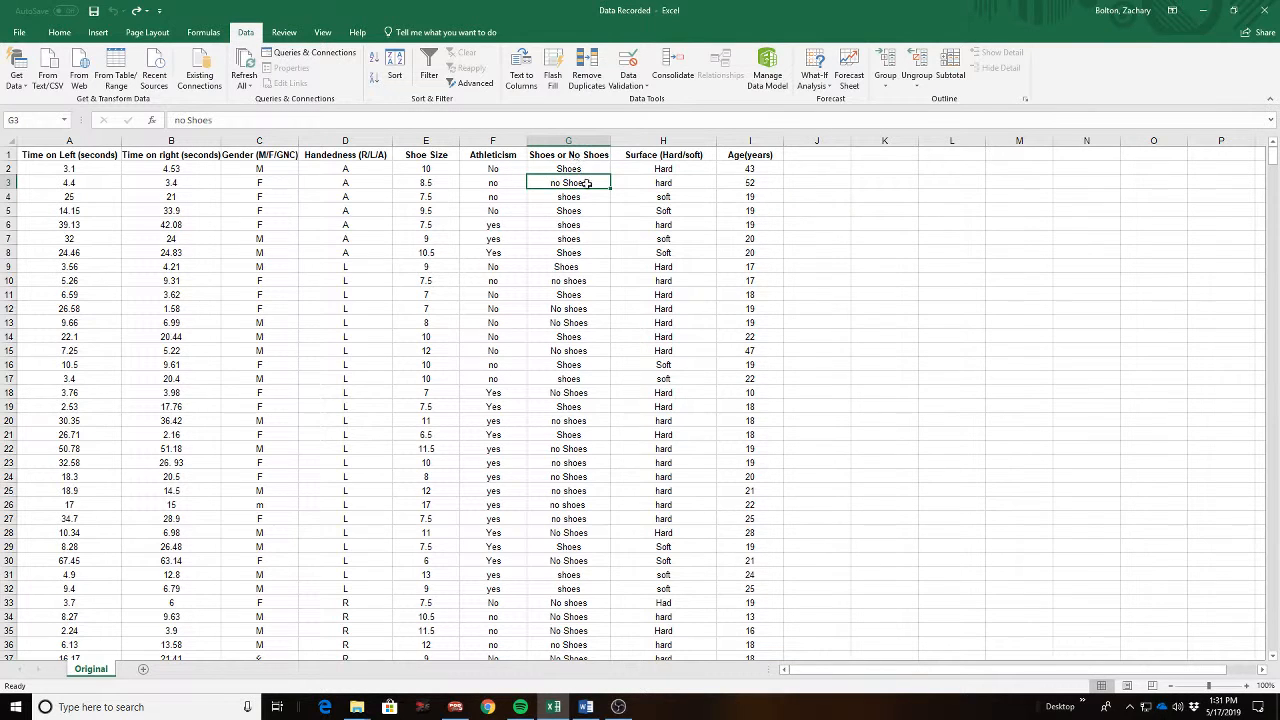
left_click(563, 270)
left_click(558, 284)
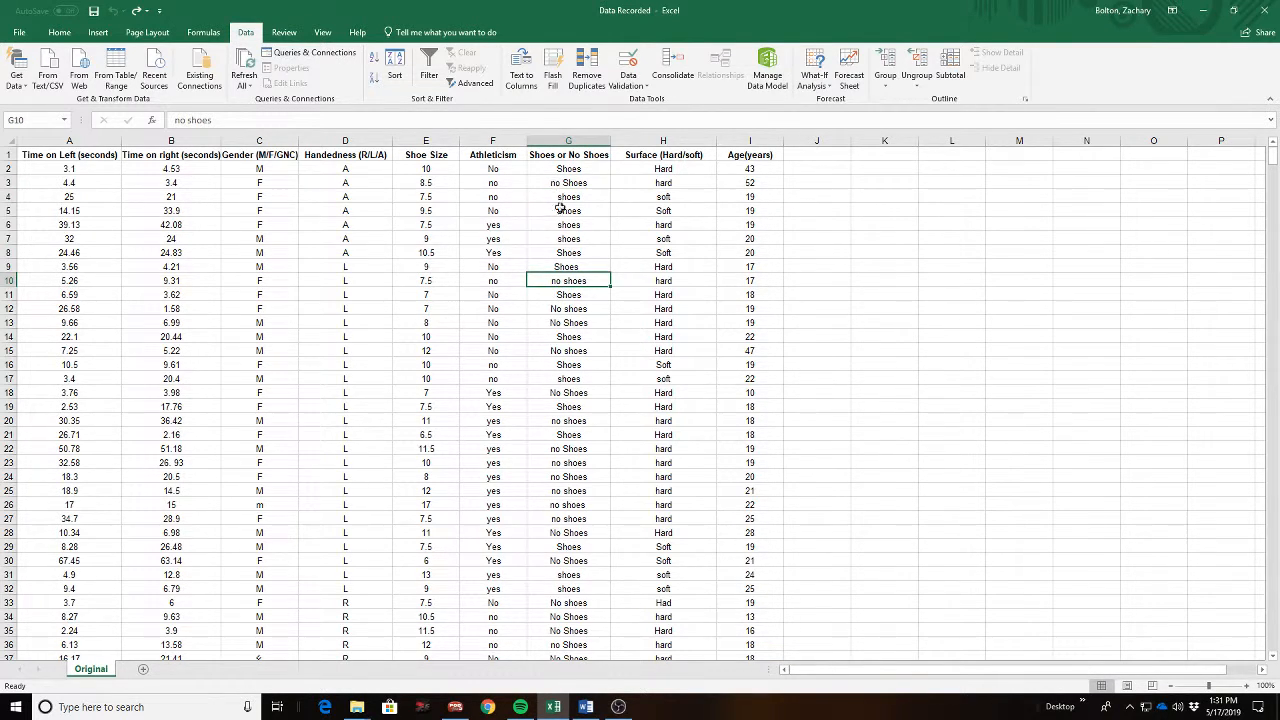
left_click(565, 183)
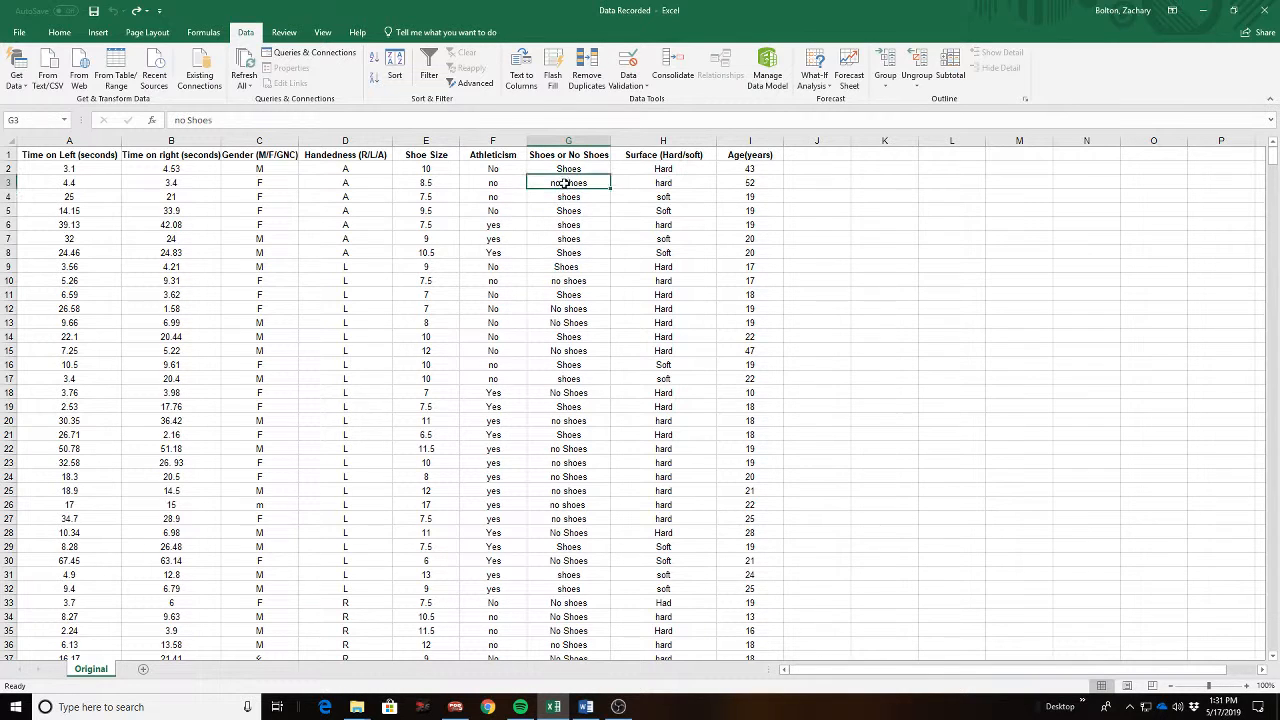
left_click(572, 280)
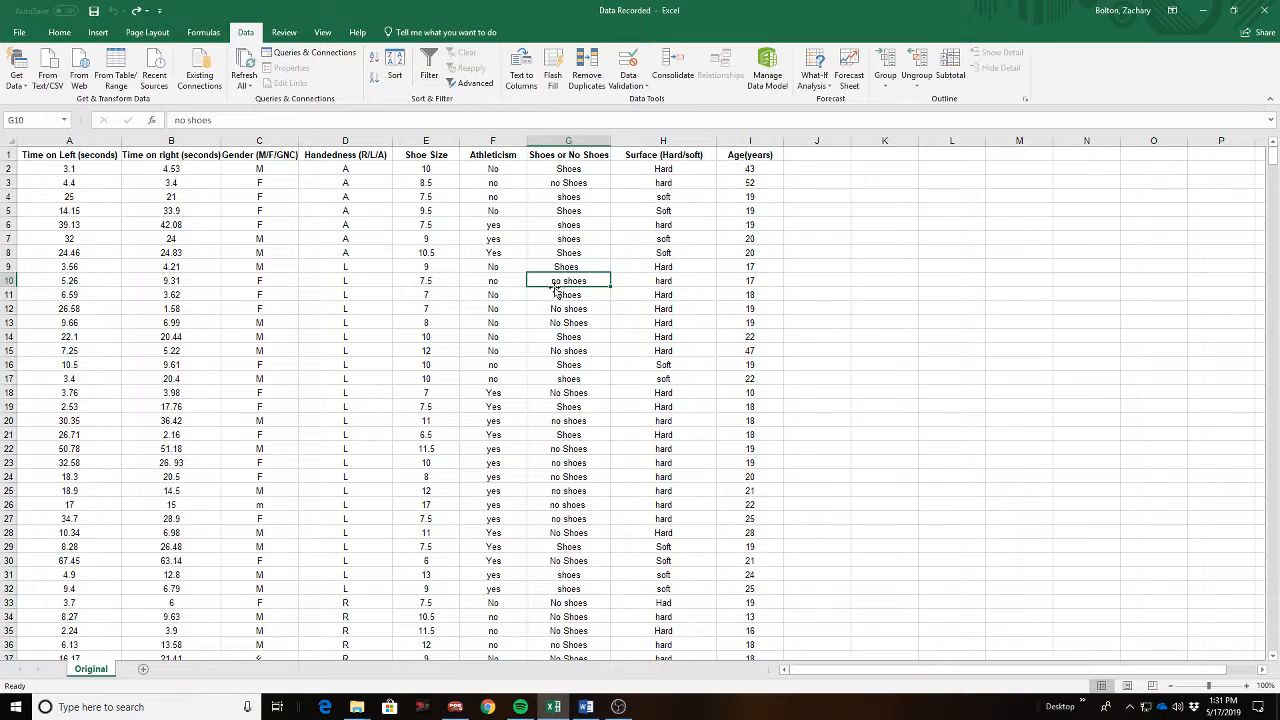
left_click(567, 183)
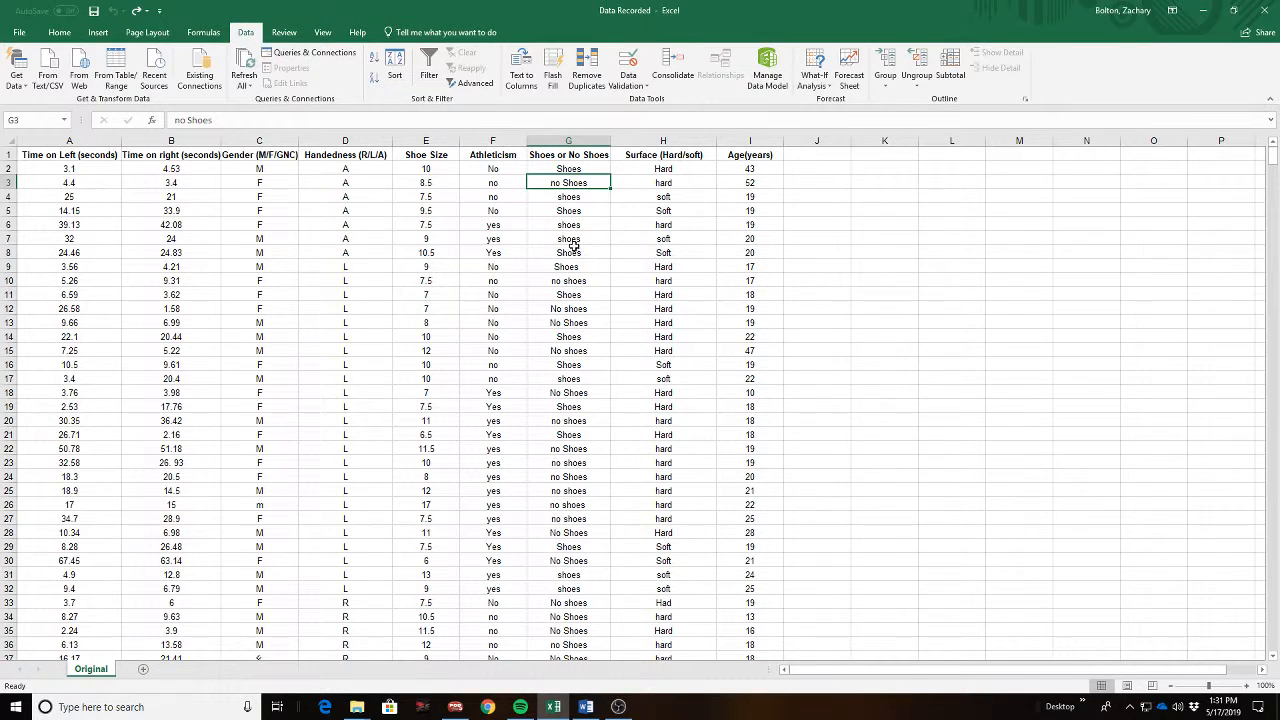
left_click(572, 281)
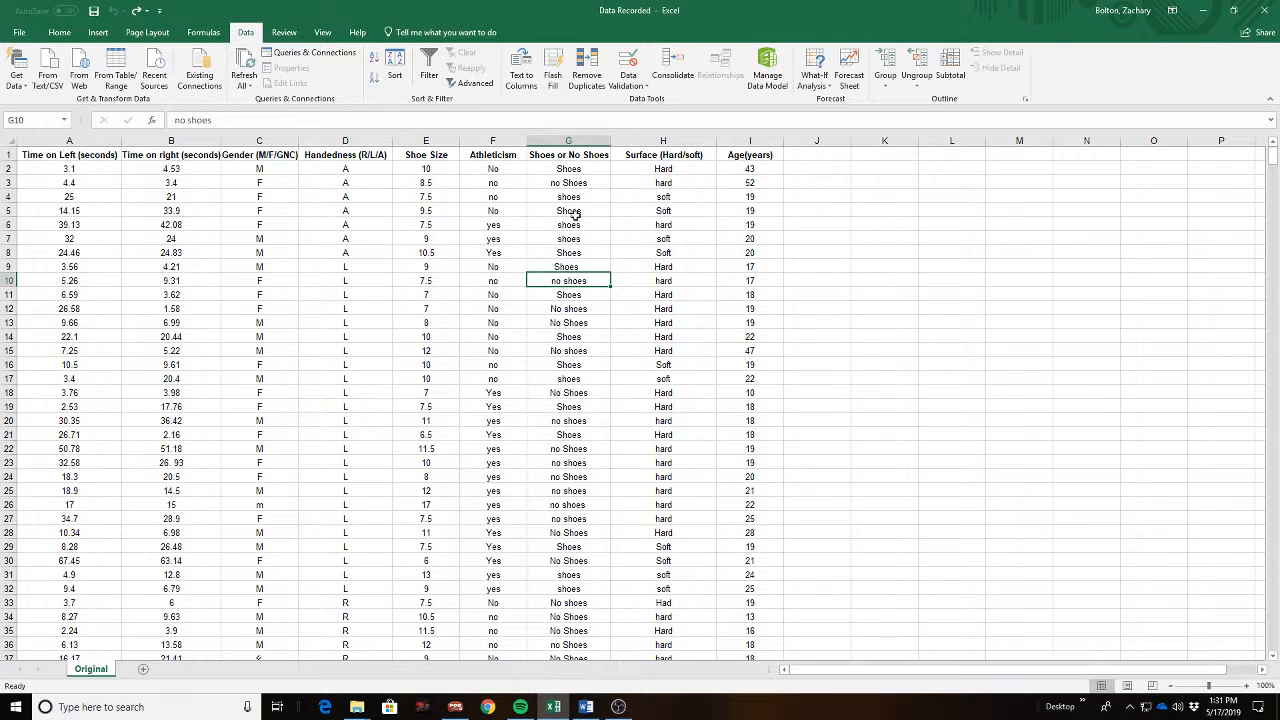
left_click(832, 223)
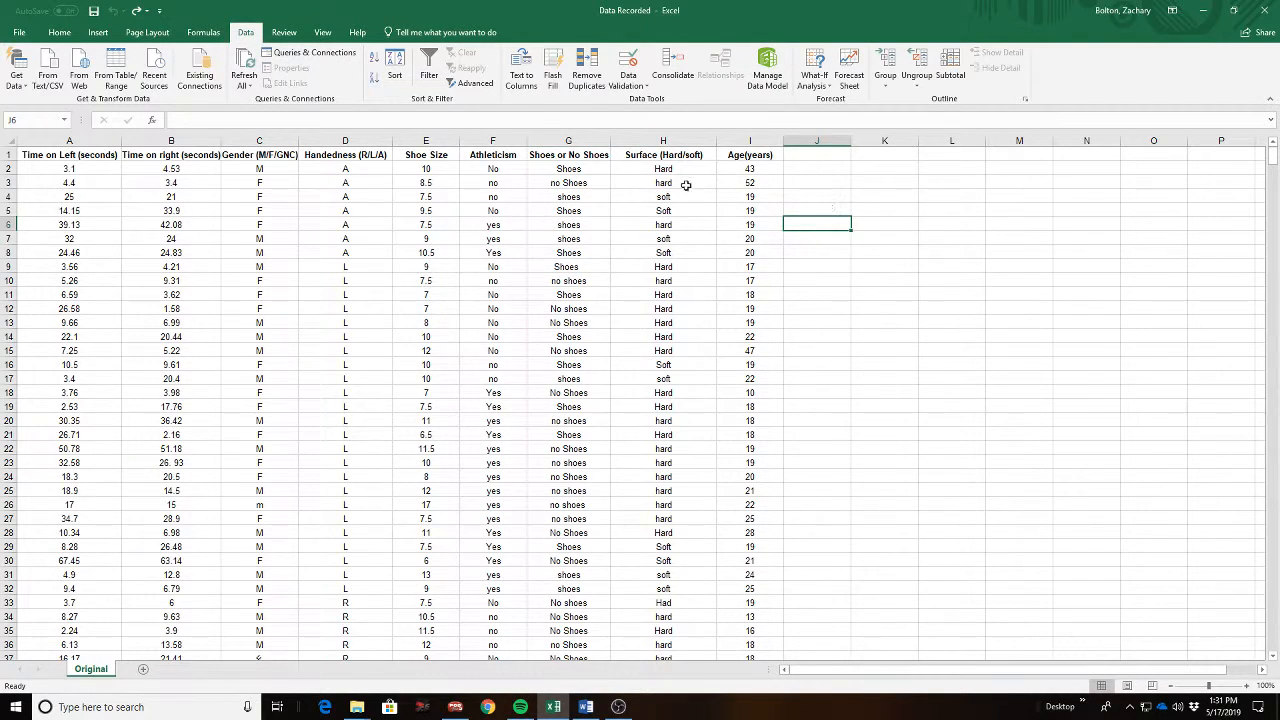
left_click(599, 168)
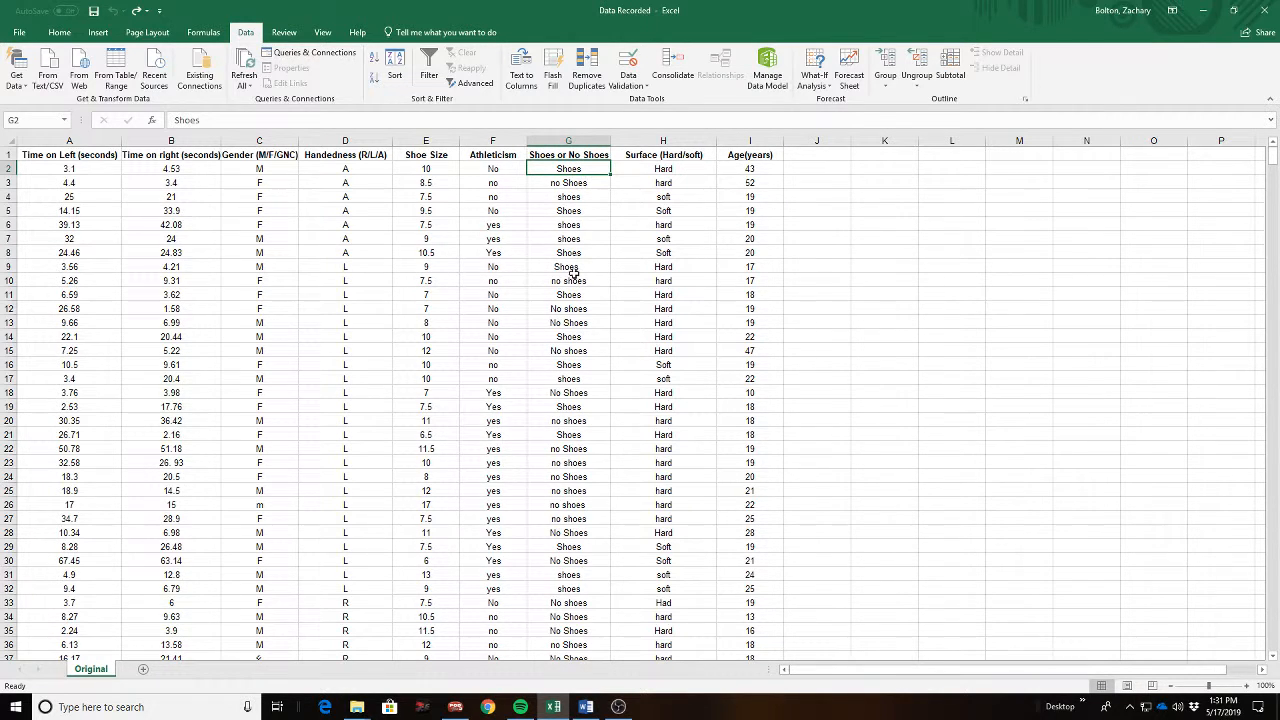
scroll(576, 368, "down", 1)
scroll(590, 345, "up", 1)
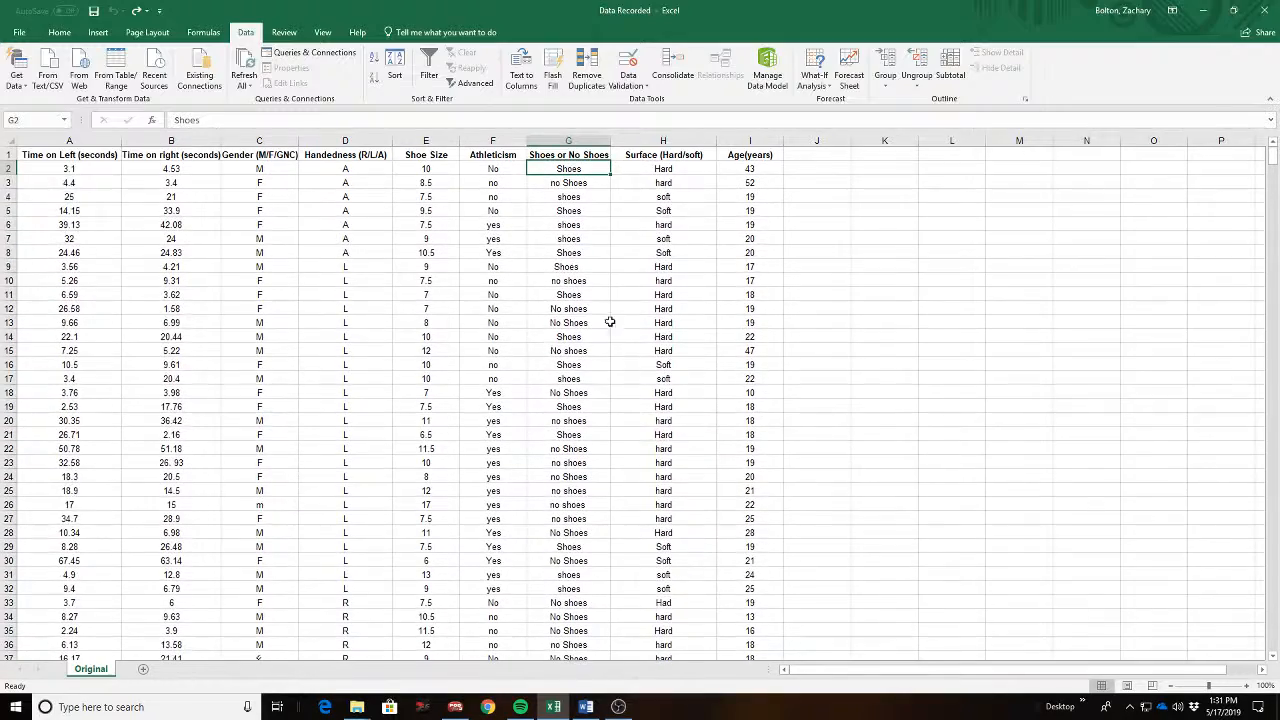
- Sort the data in A2:I150 by the Shoes or No Shoes column, on cell values from A to Z
left_click(731, 171)
scroll(531, 405, "down", 4)
scroll(531, 405, "down", 20)
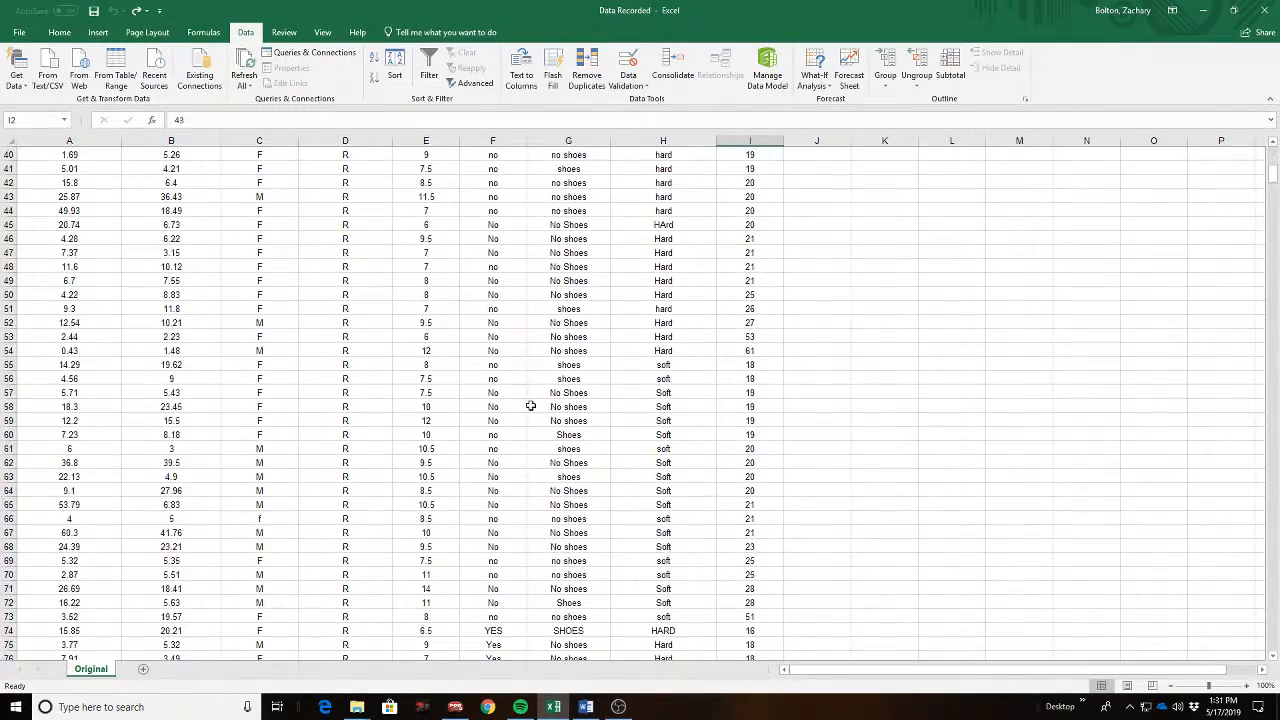
scroll(379, 440, "down", 12)
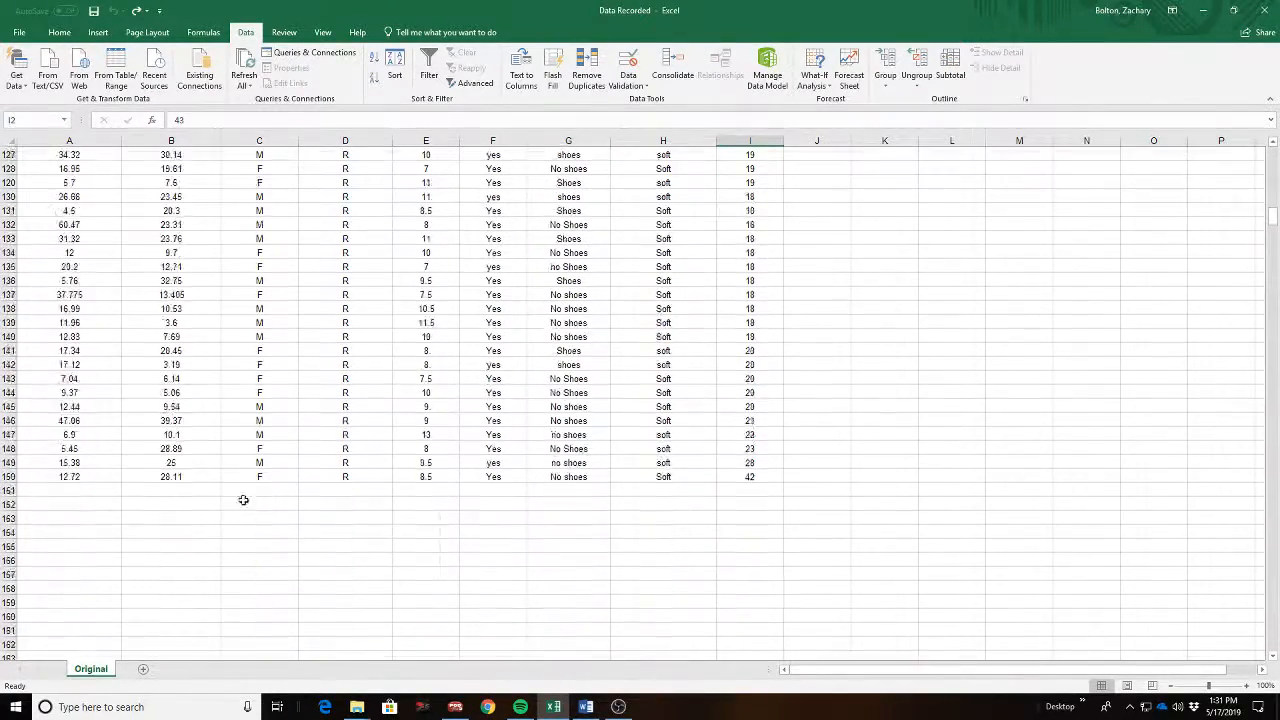
left_click(96, 350, "shift")
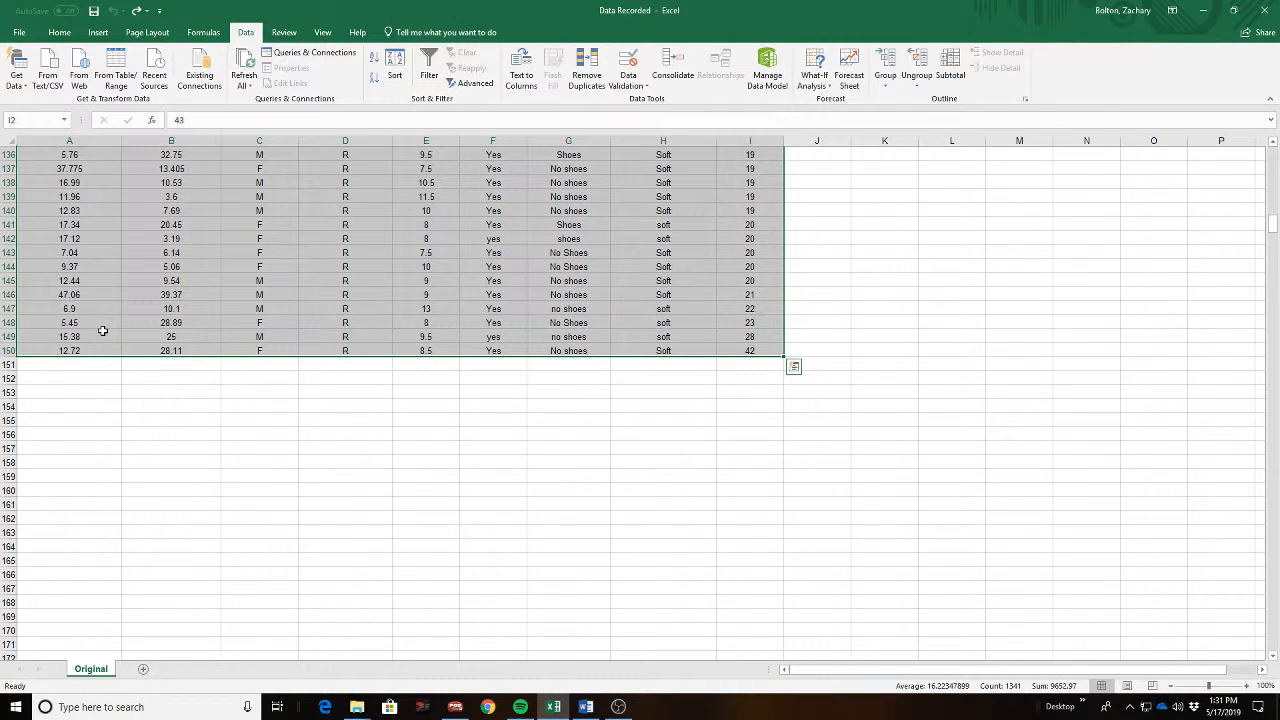
left_click(394, 70)
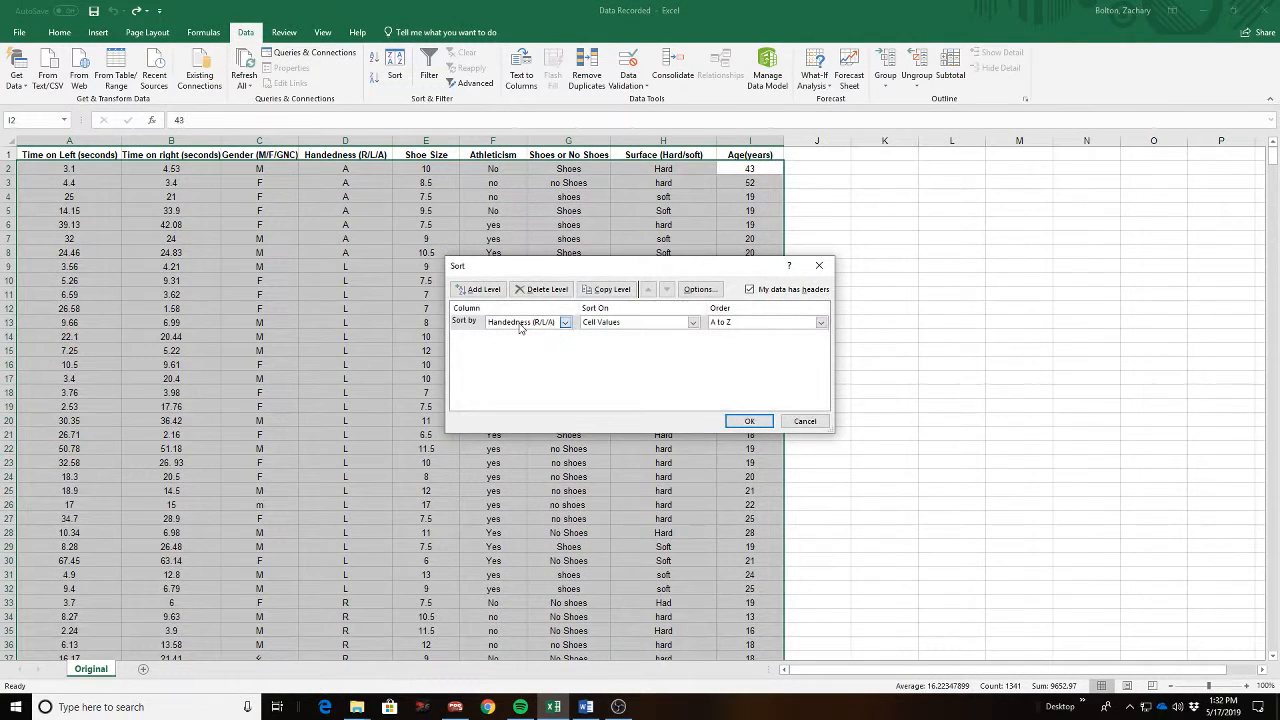
left_click(522, 322)
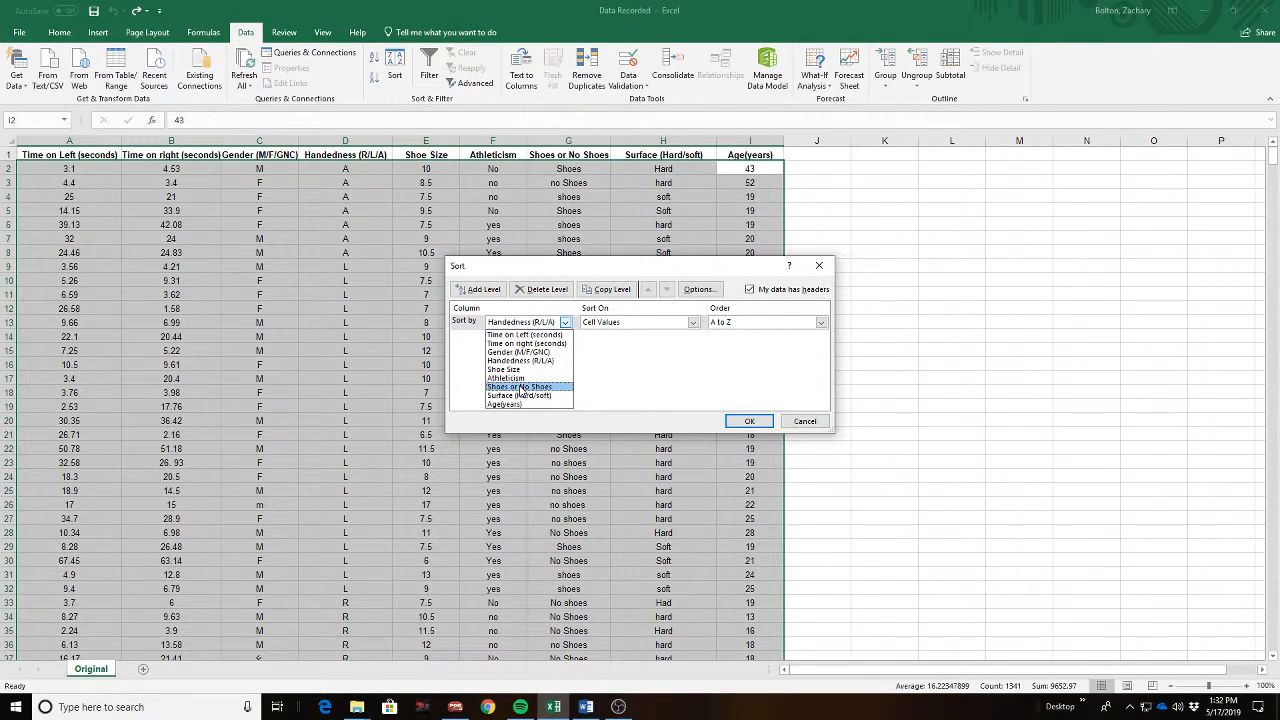
left_click(521, 387)
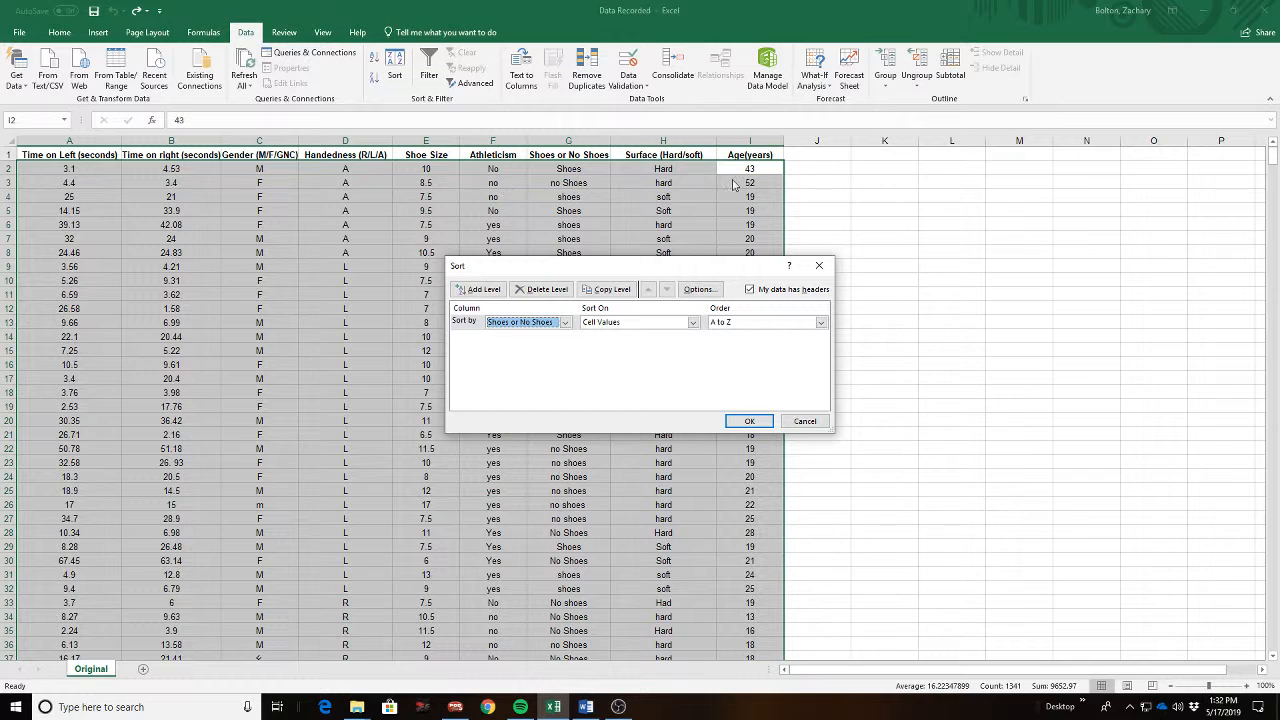
left_click(748, 421)
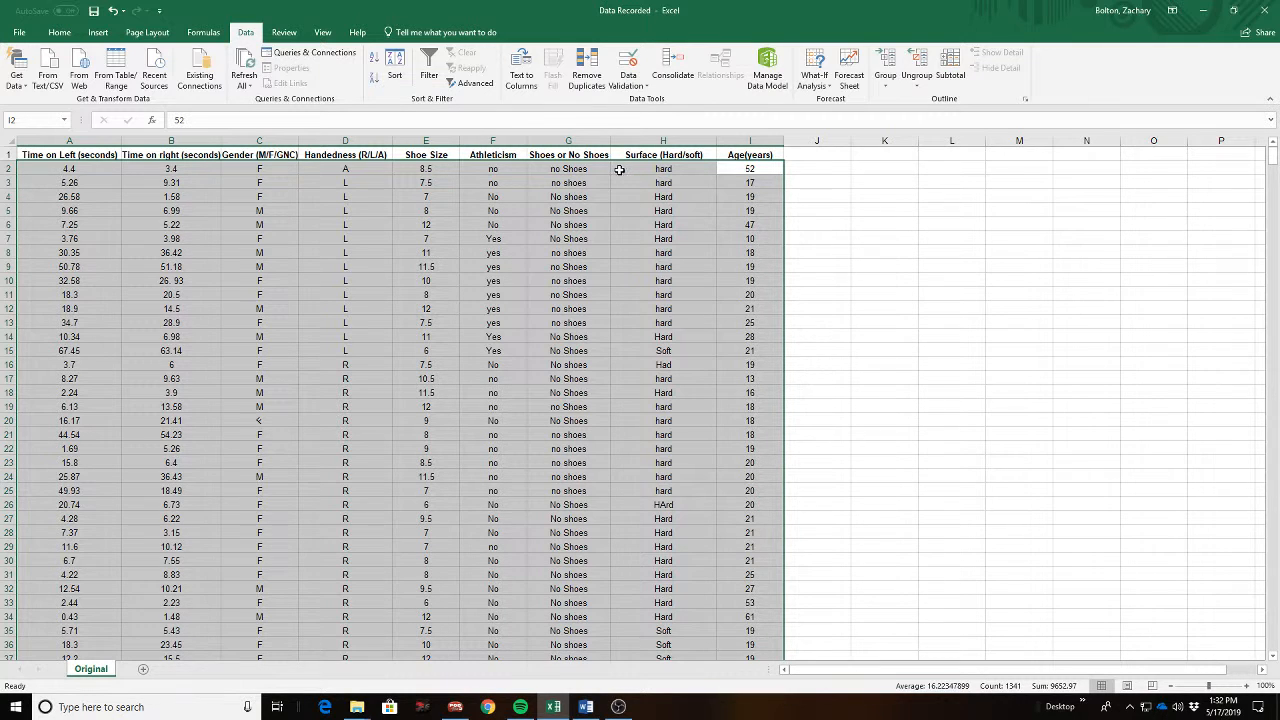
- Undo and redo the sort twice to compare the original and sorted row order
key("ctrl+z")
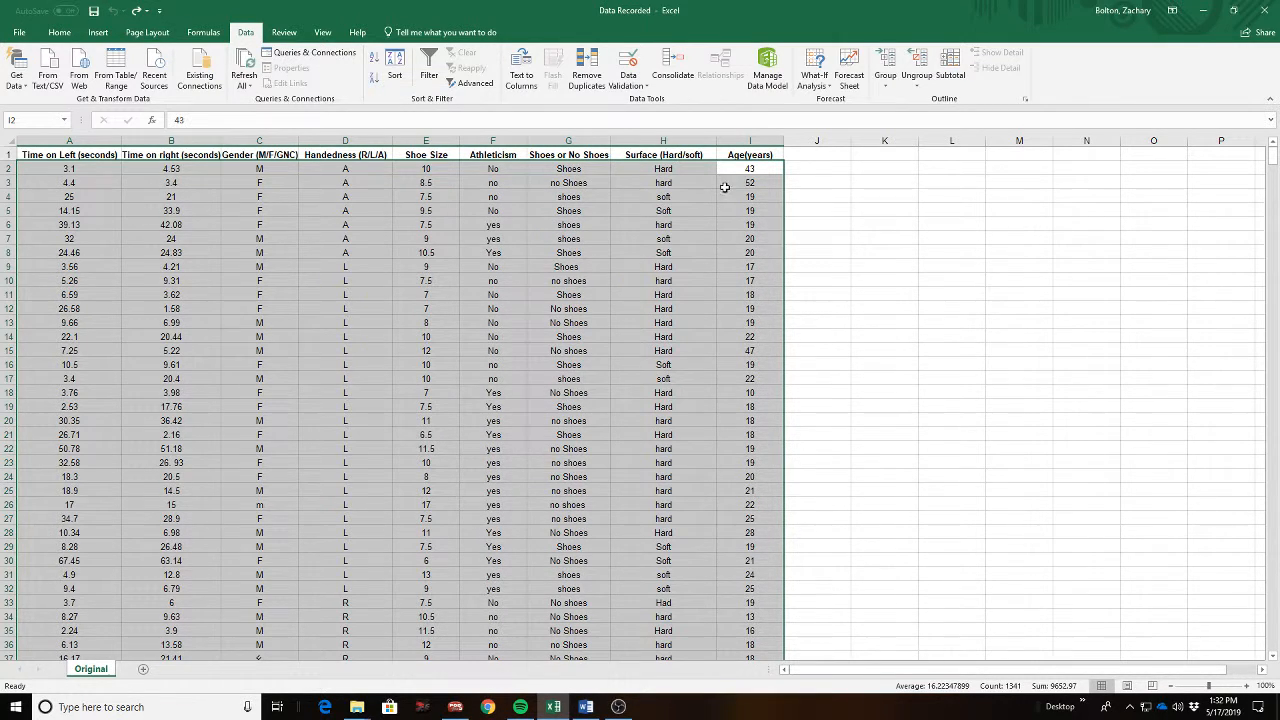
left_click(137, 11)
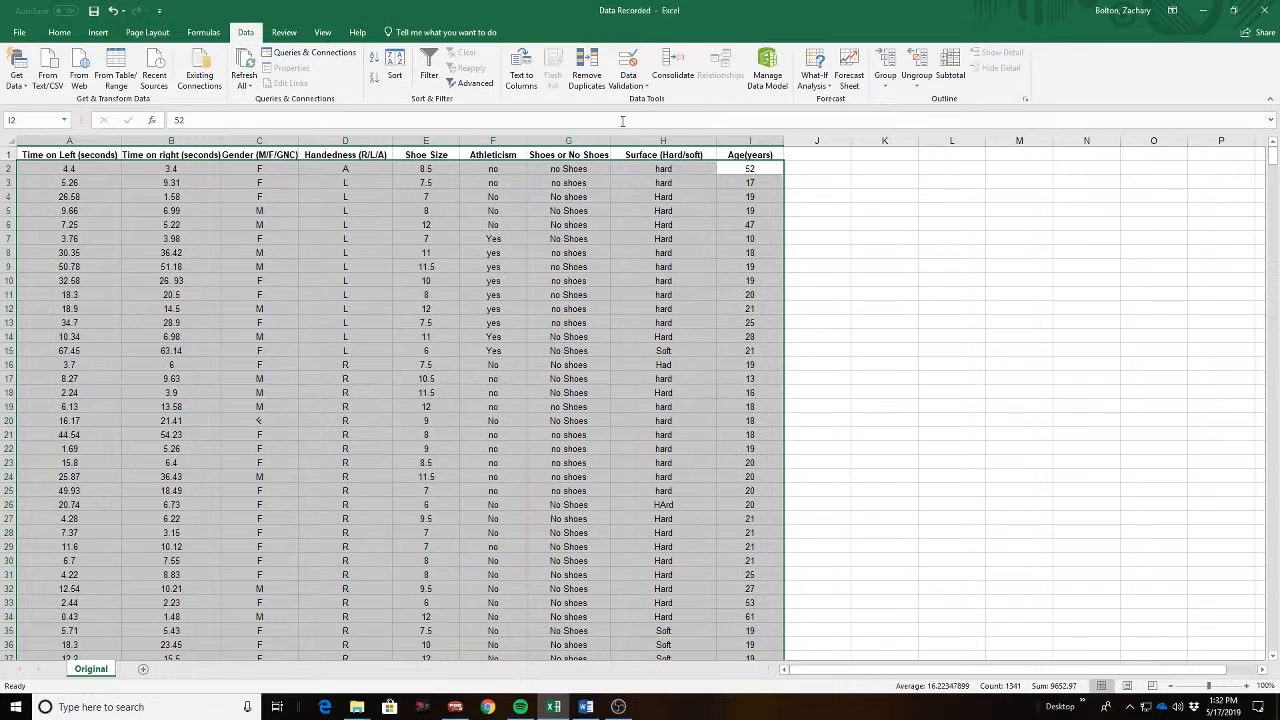
key("ctrl+z")
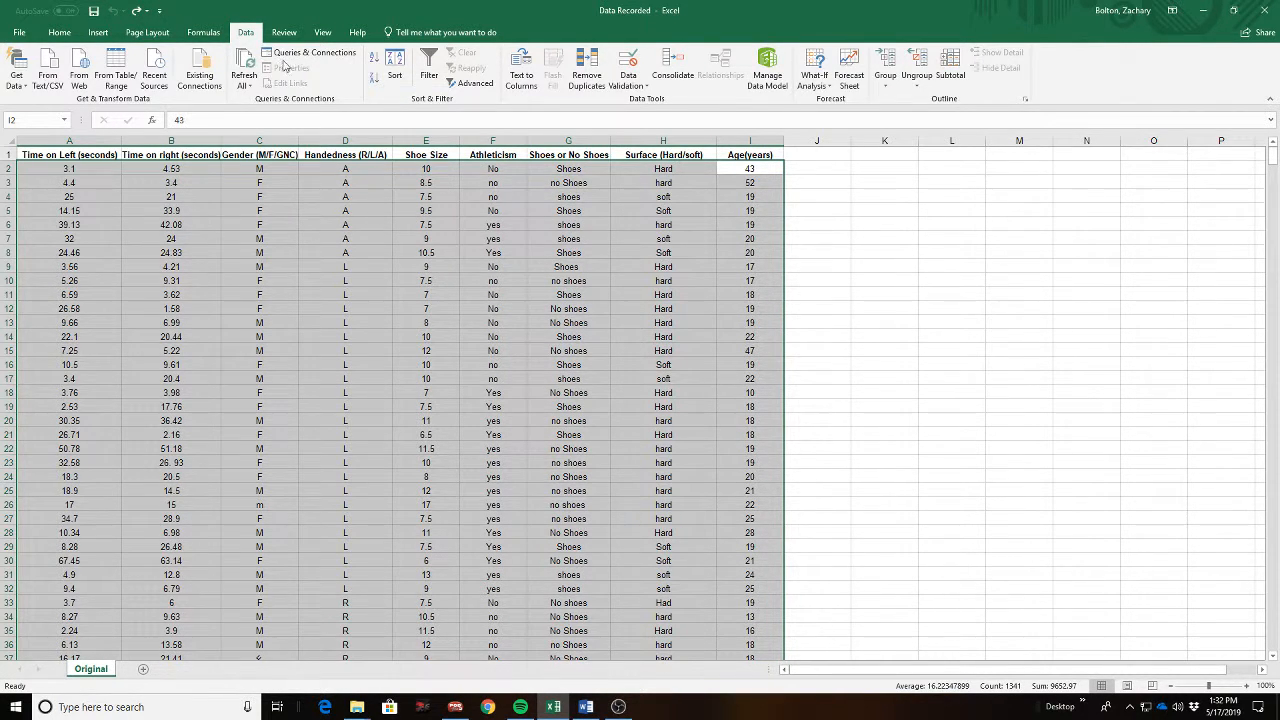
key("ctrl+y")
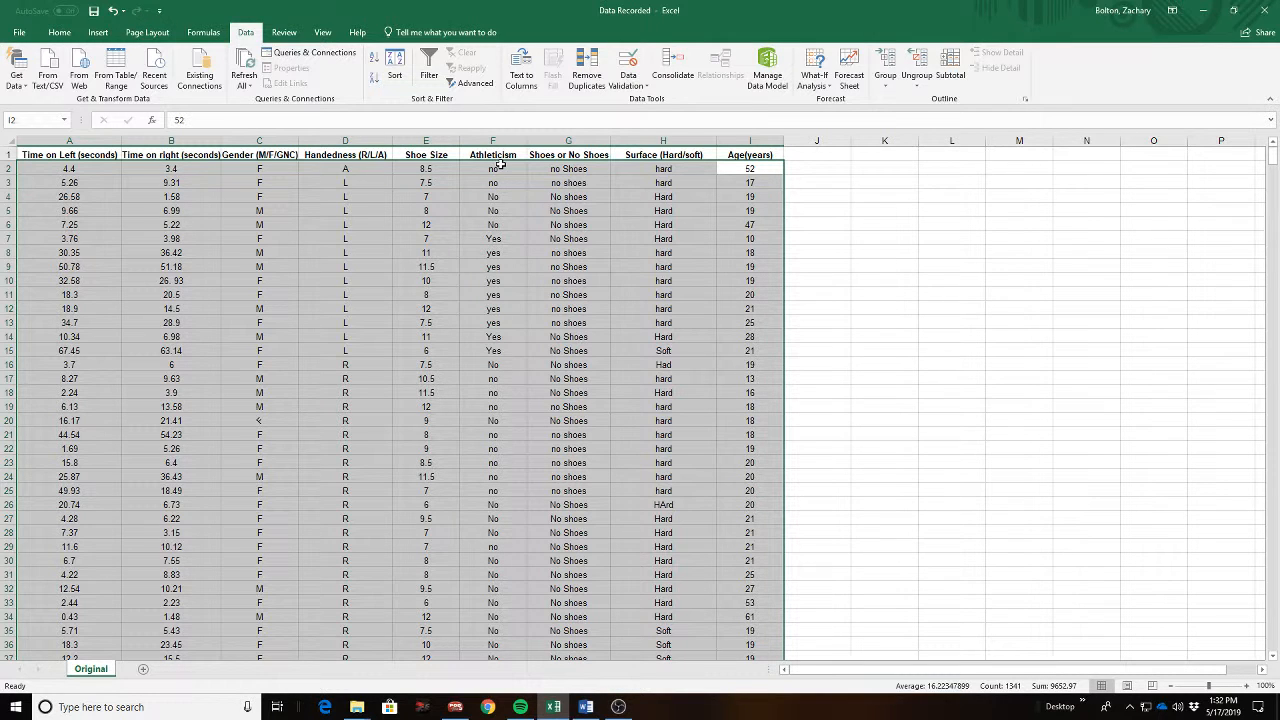
- Examine the sorted Shoes or No Shoes column down to row 150 for its grouping and inconsistent capitalisation
left_click(824, 254)
left_click(574, 168)
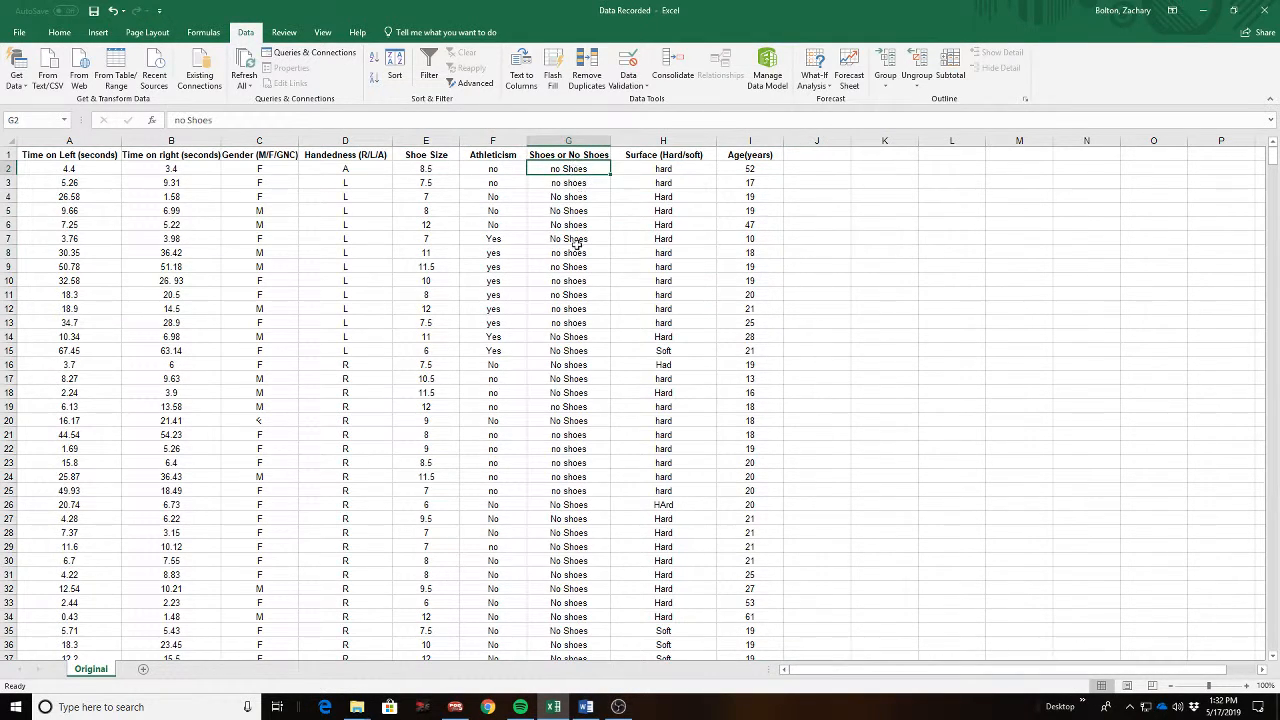
scroll(572, 250, "down", 10)
scroll(572, 316, "down", 18)
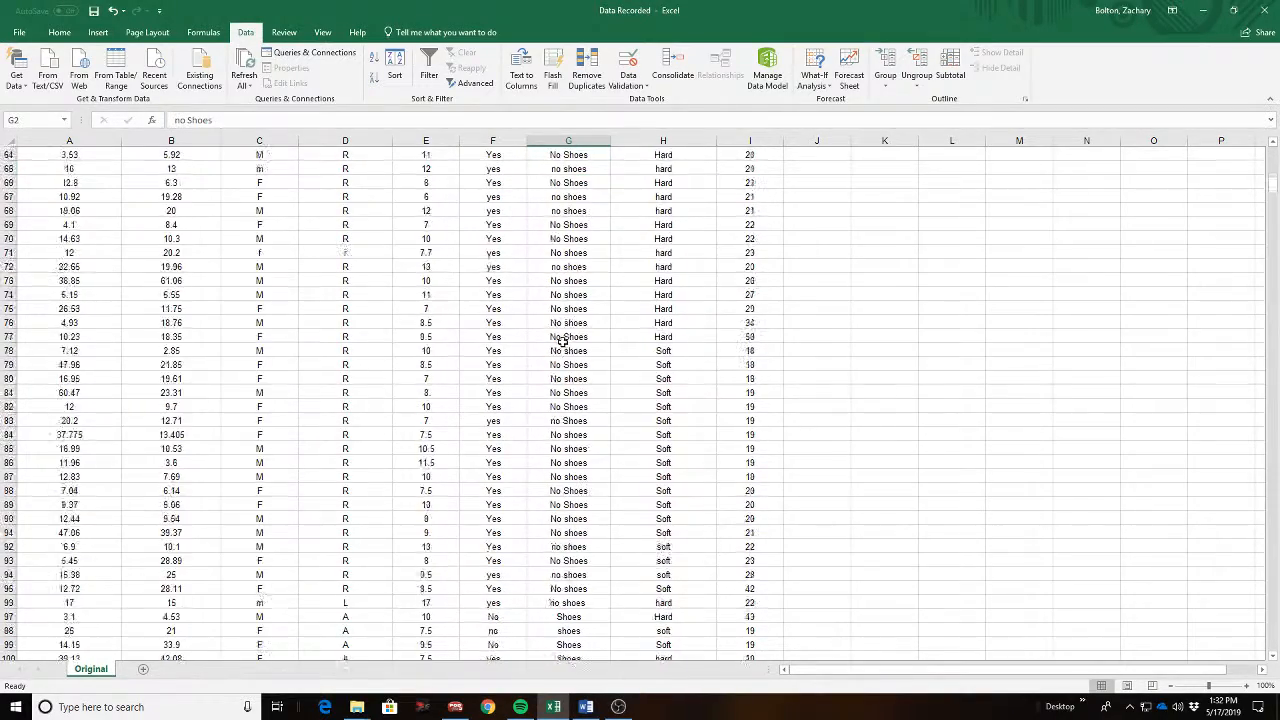
scroll(565, 347, "down", 1)
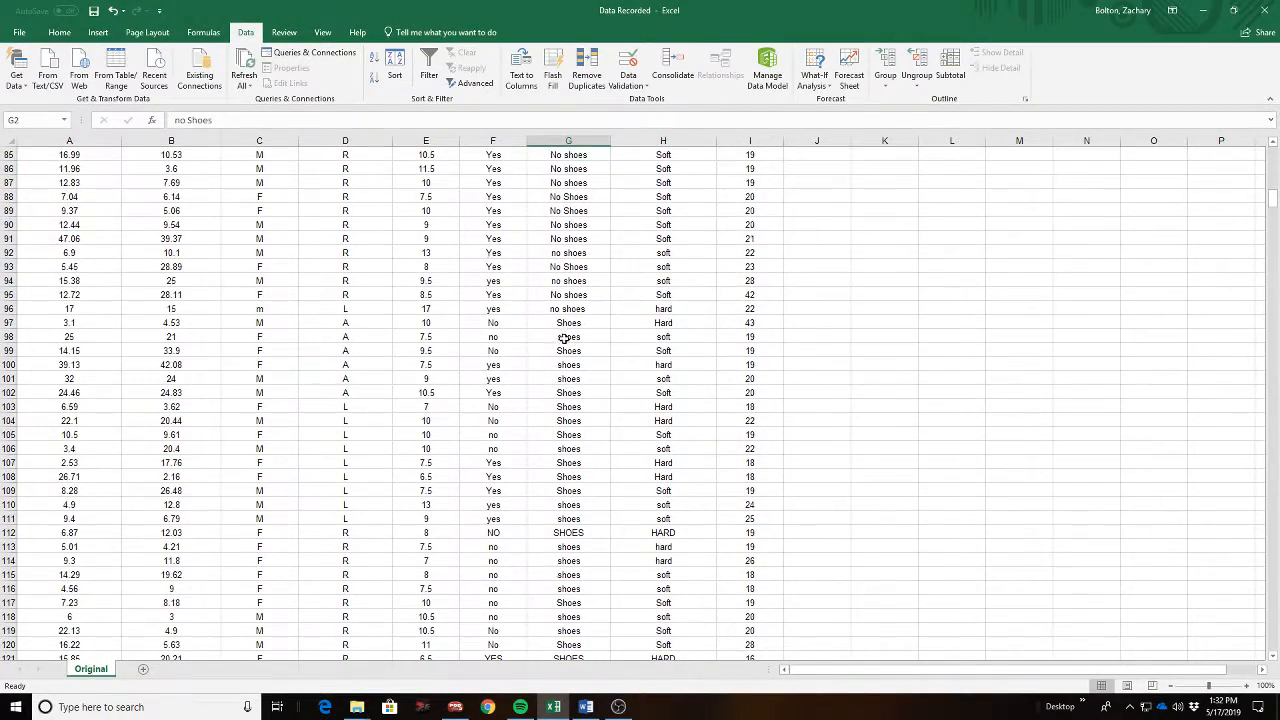
scroll(565, 337, "down", 14)
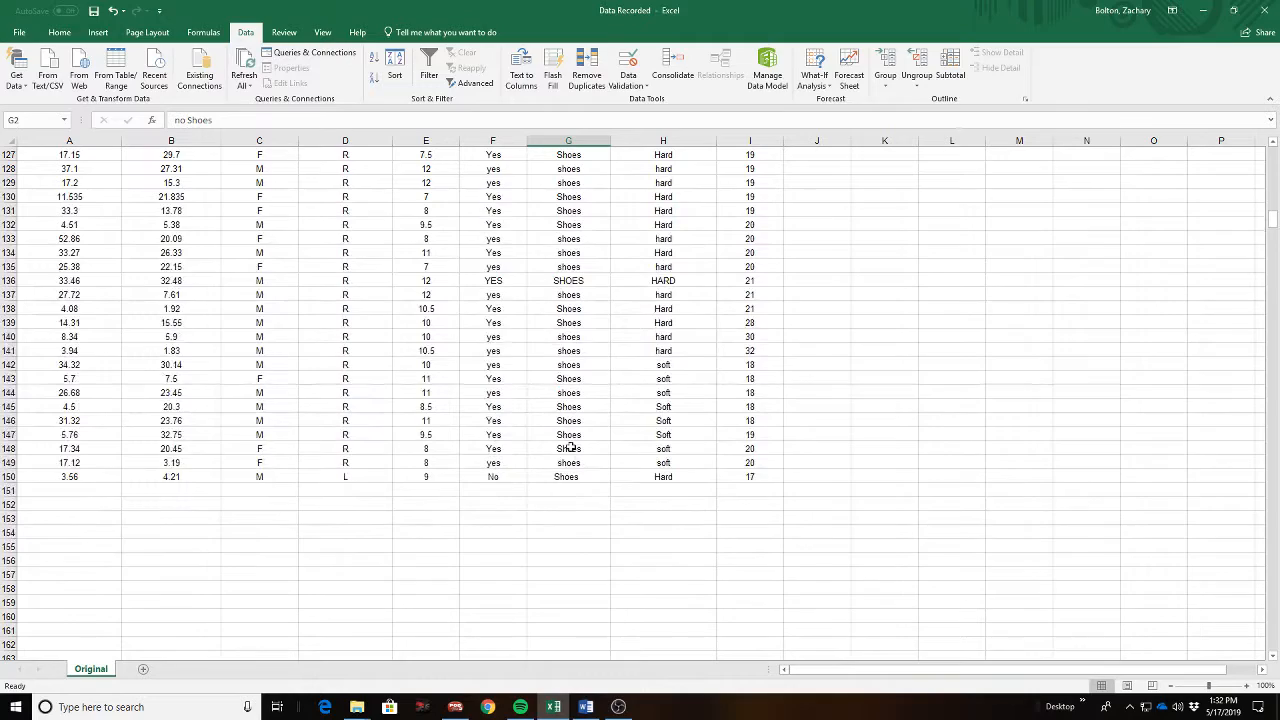
scroll(568, 435, "up", 20)
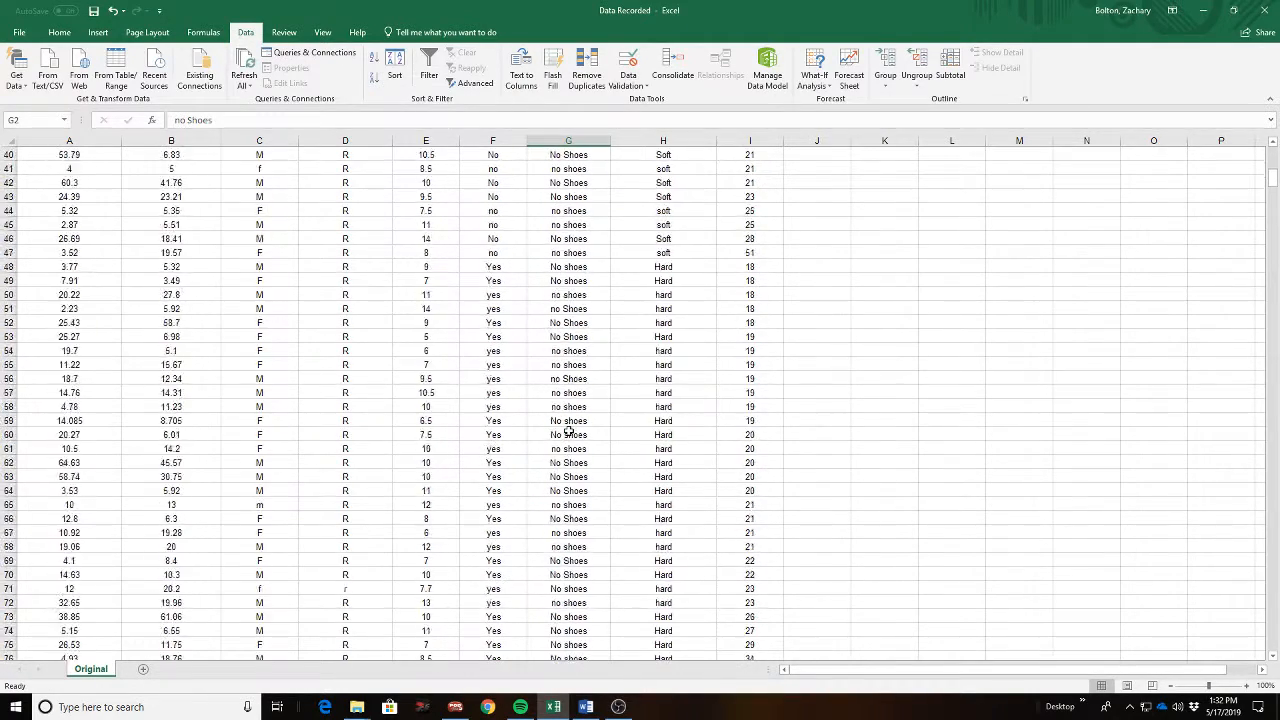
scroll(568, 368, "up", 3)
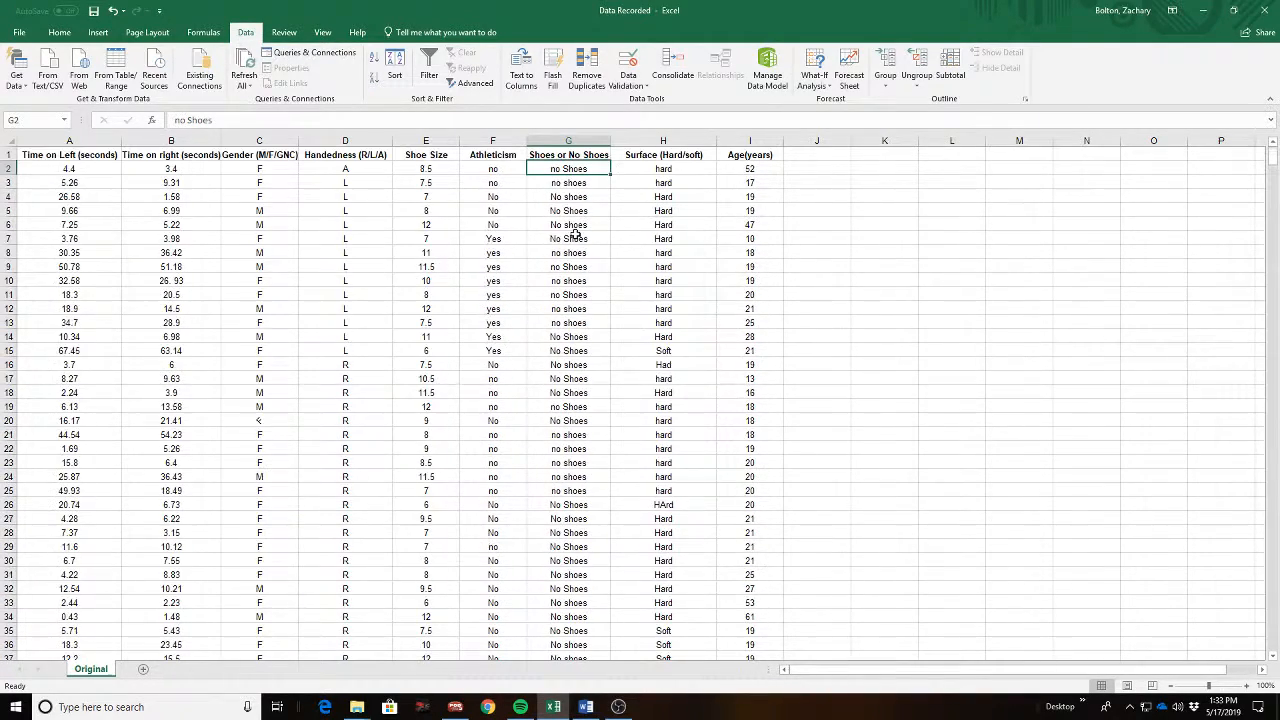
- Correct cell G2 to "No Shoes" and fill that value down the column through G96
double_click(571, 169)
left_click_drag(531, 168, 524, 168)
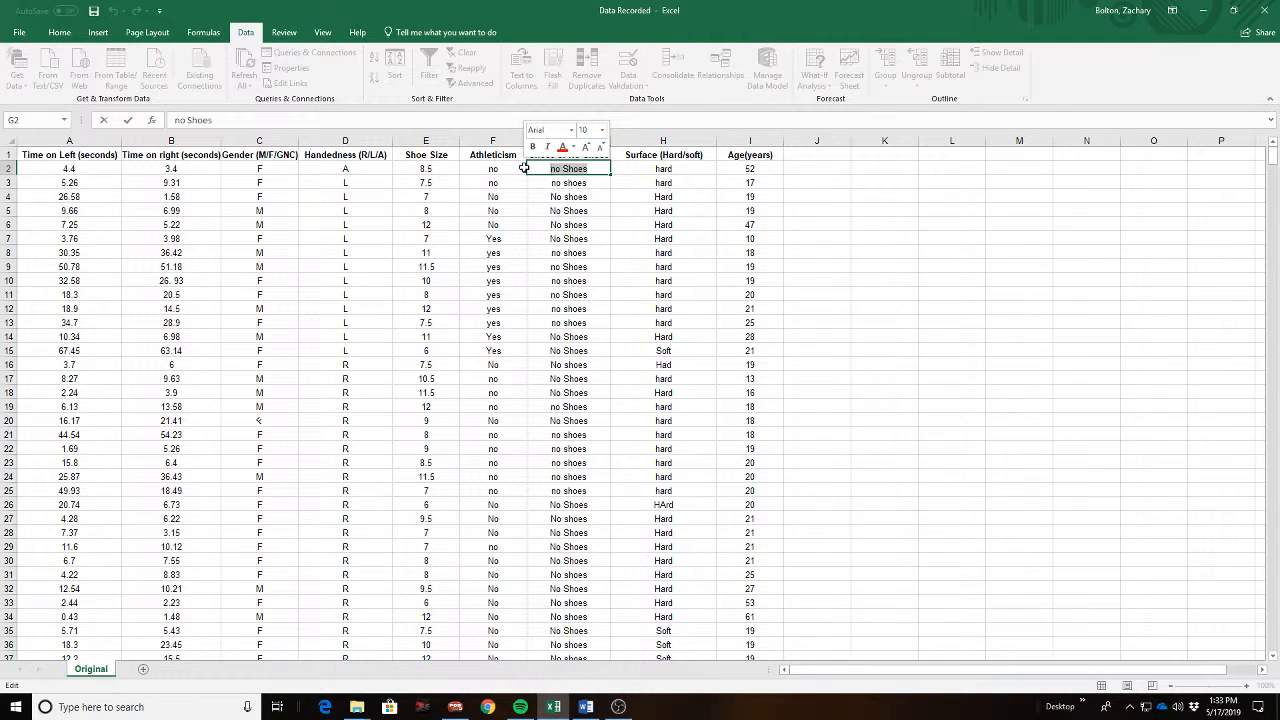
type("N")
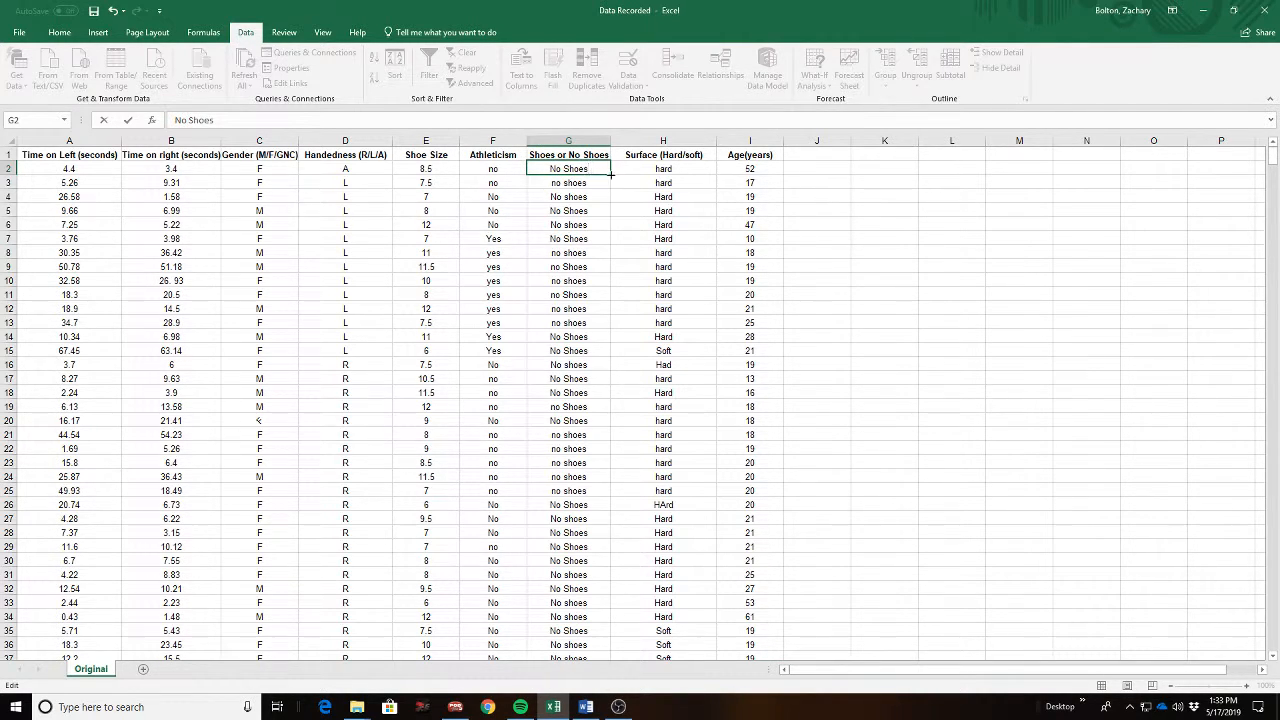
left_click_drag(610, 175, 587, 581)
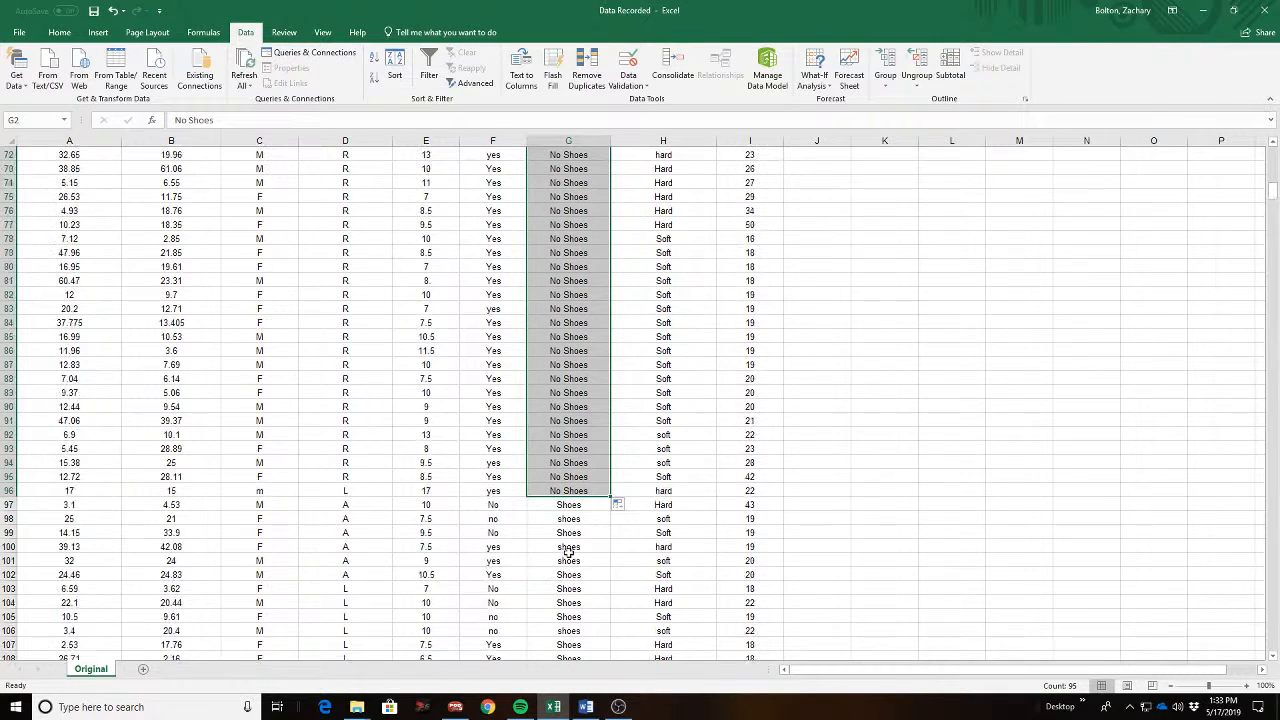
- Fill "Shoes" from G97 down through G150, replacing the inconsistently capitalised entries
scroll(569, 553, "down", 3)
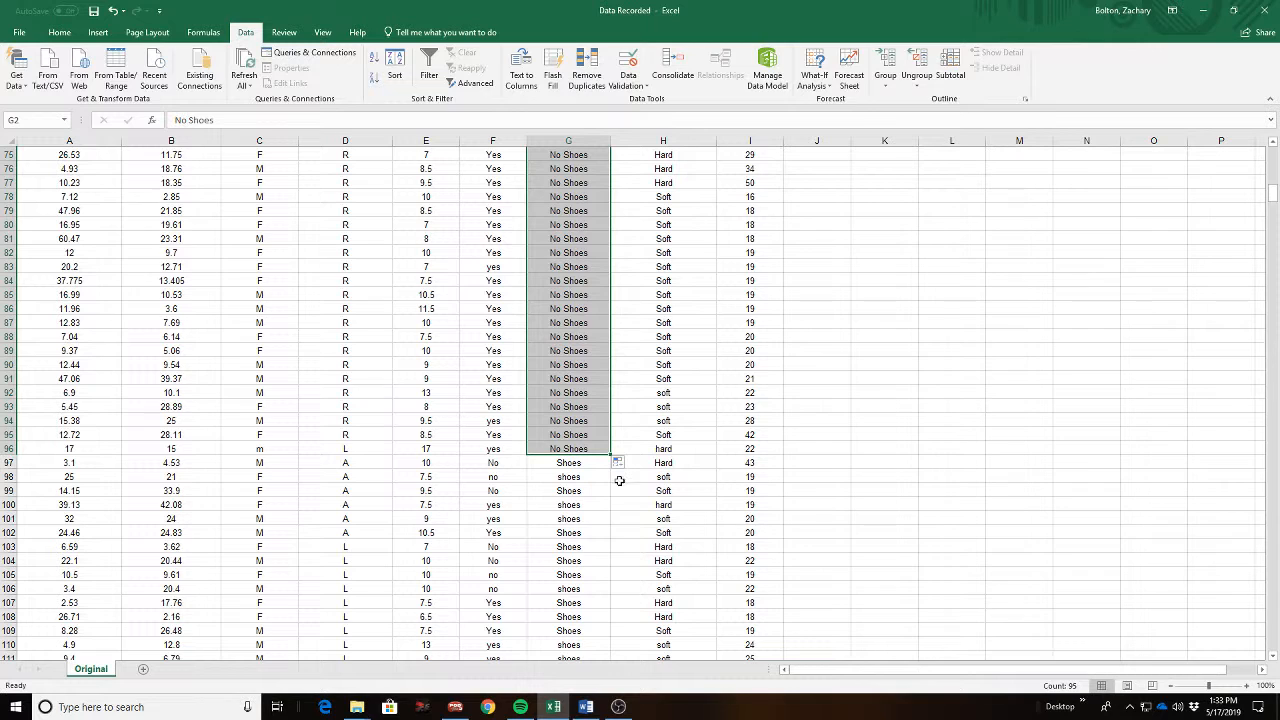
left_click(582, 462)
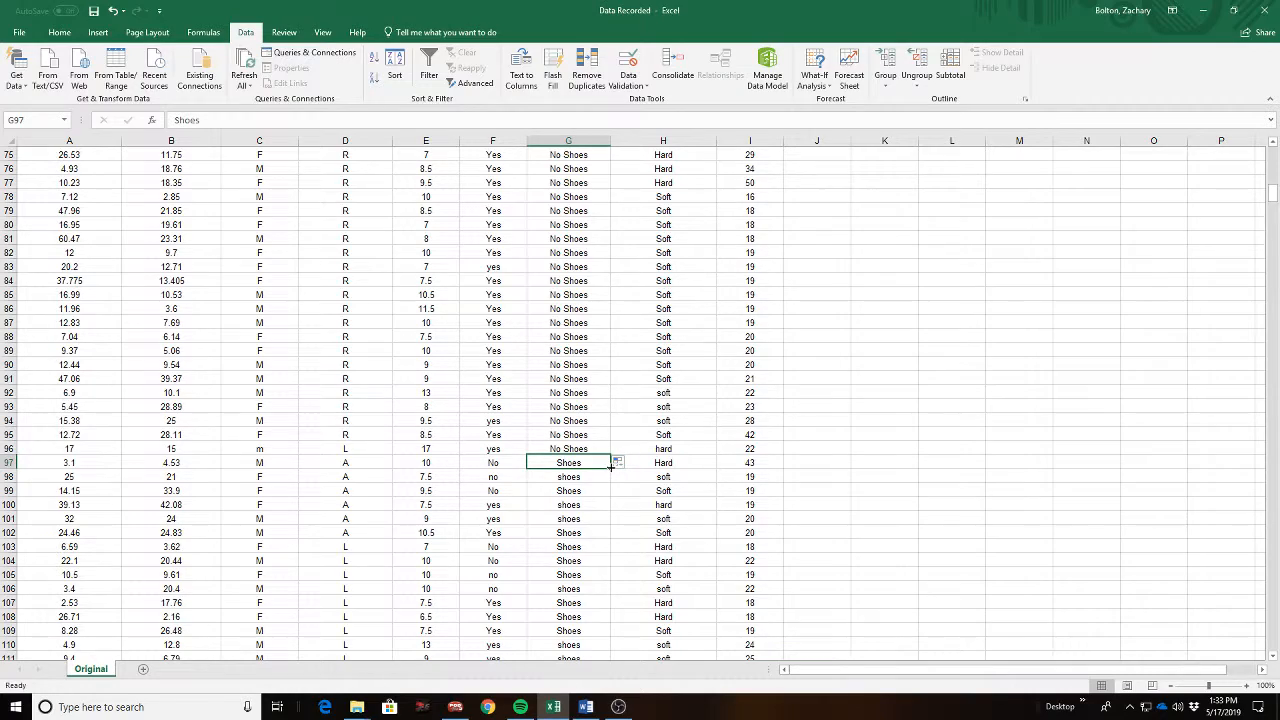
left_click_drag(610, 466, 593, 619)
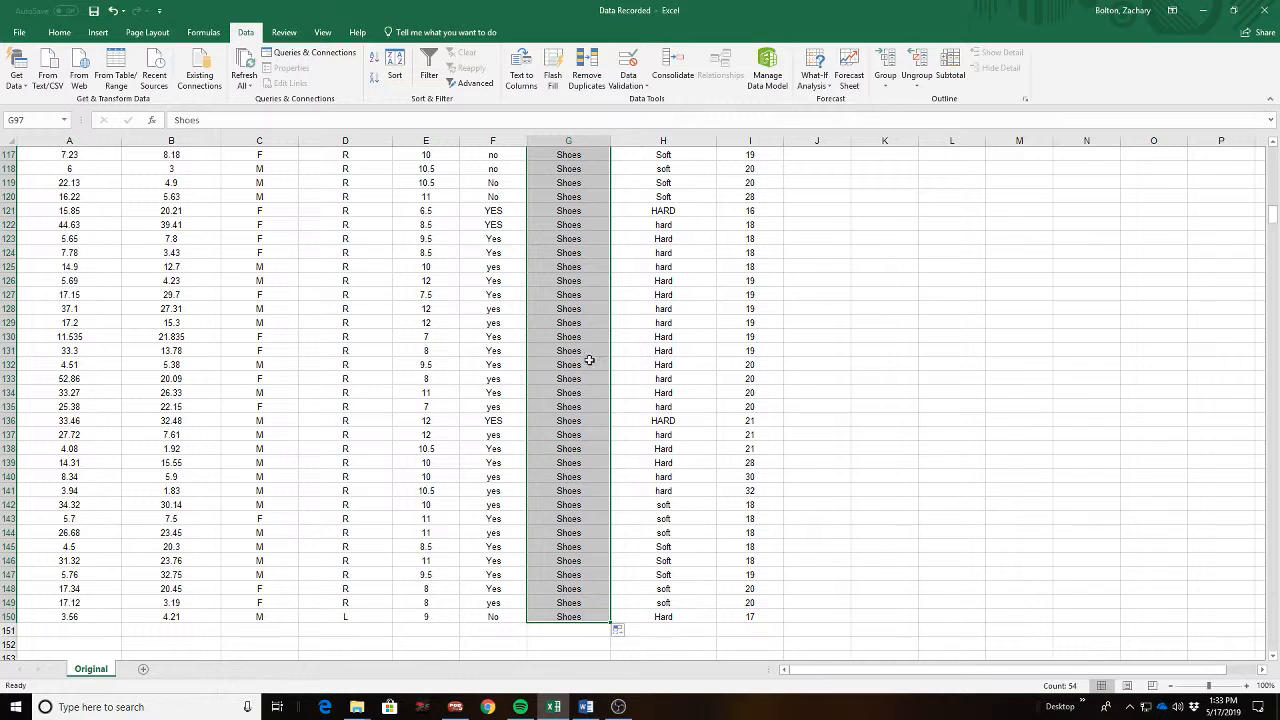
left_click(345, 365)
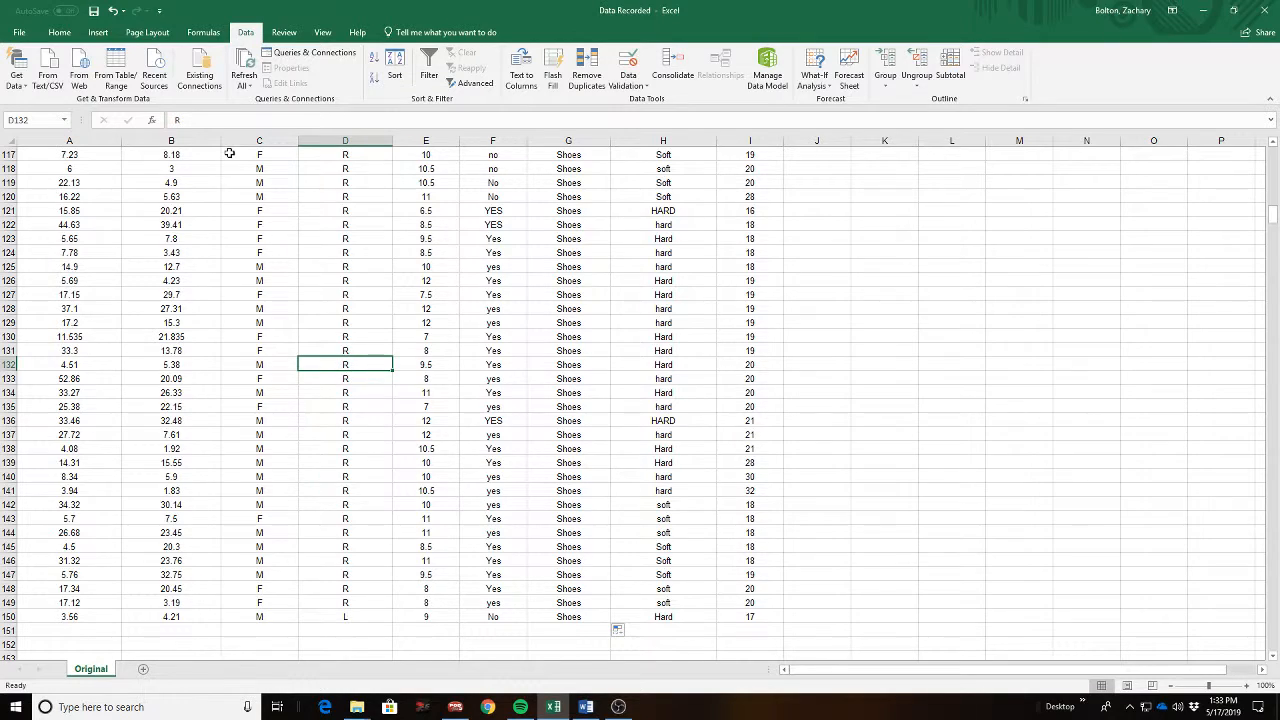
scroll(229, 153, "up", 20)
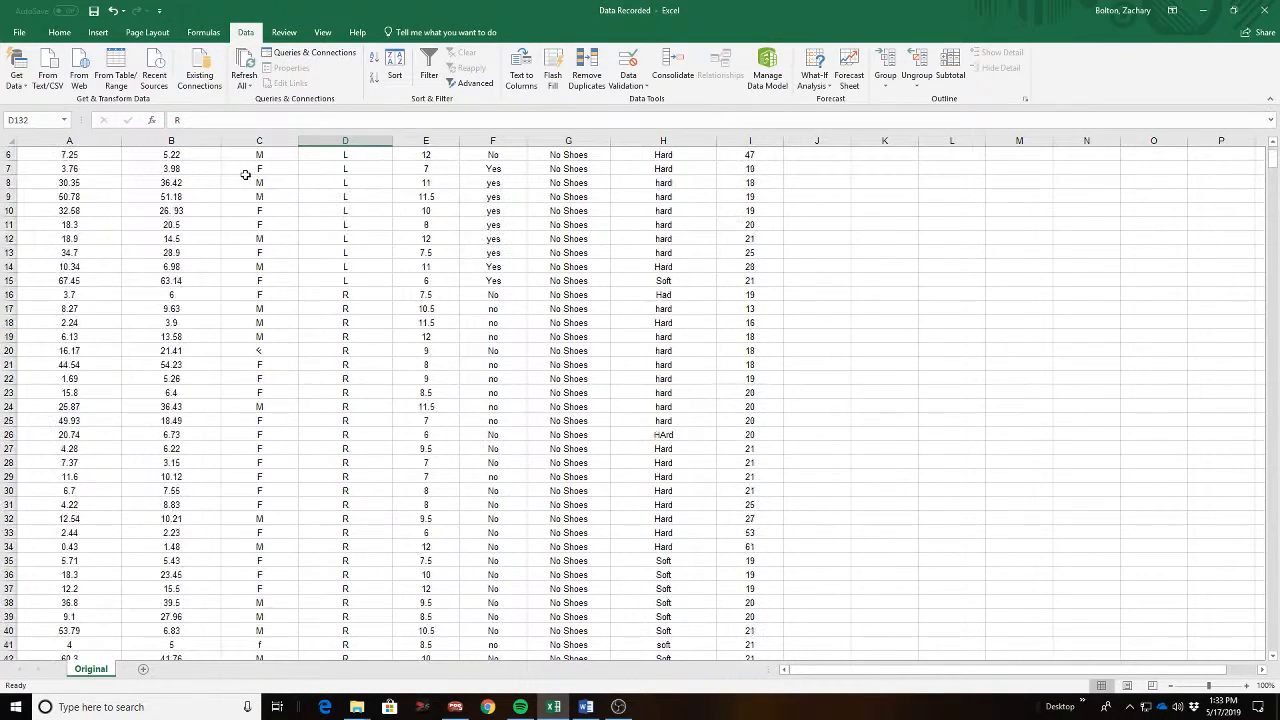
scroll(245, 175, "up", 2)
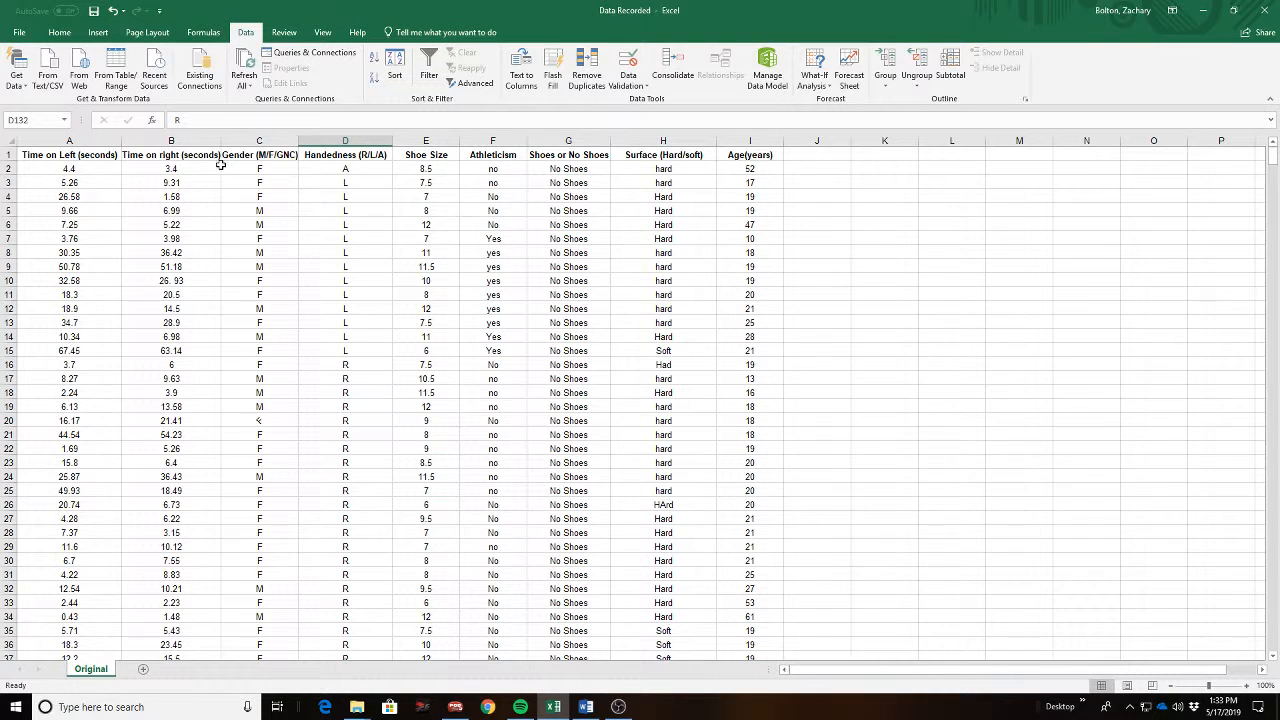
- Insert a column before Gender, head it "Time on average(seconds)" and widen it to fit the header
left_click(252, 141)
right_click(255, 143)
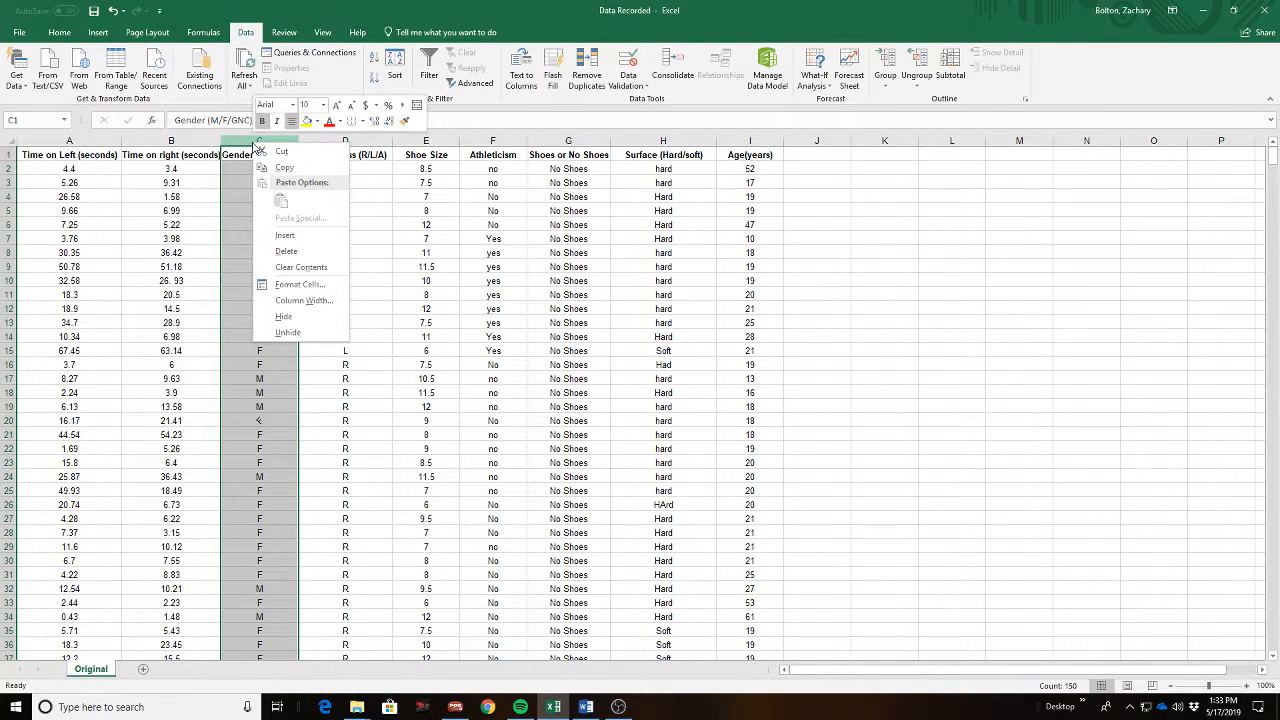
left_click(289, 235)
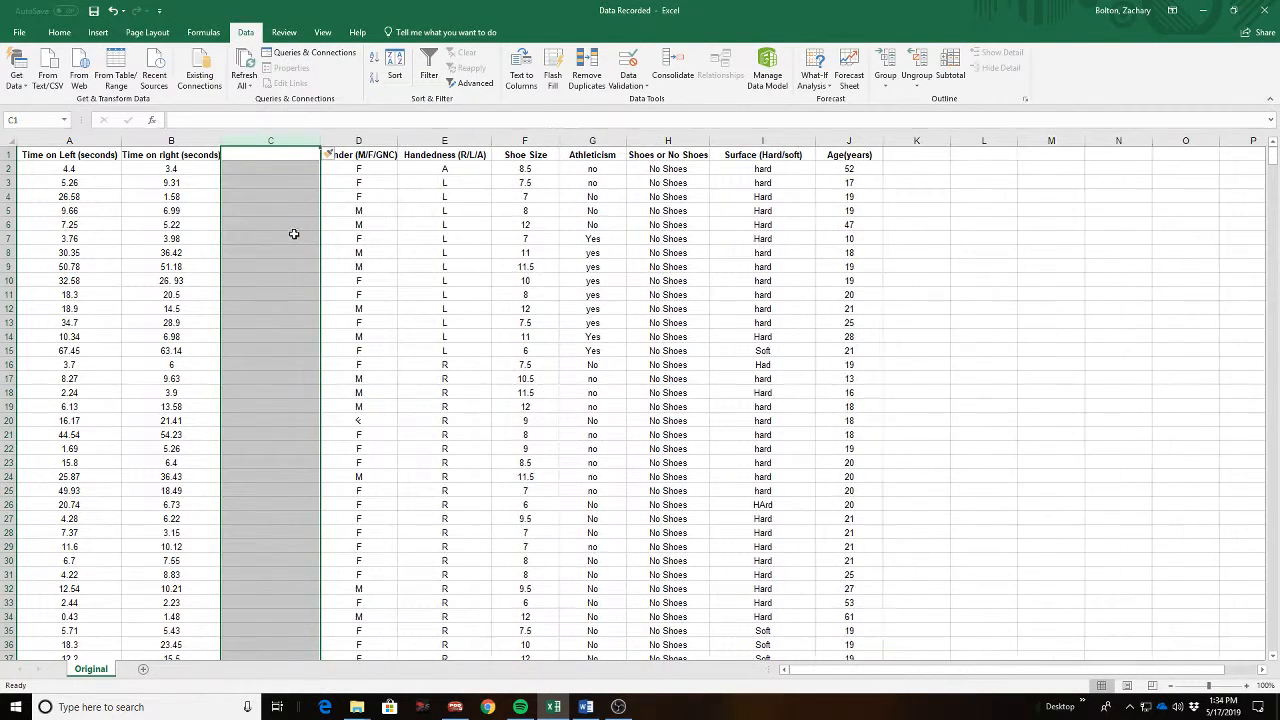
double_click(266, 154)
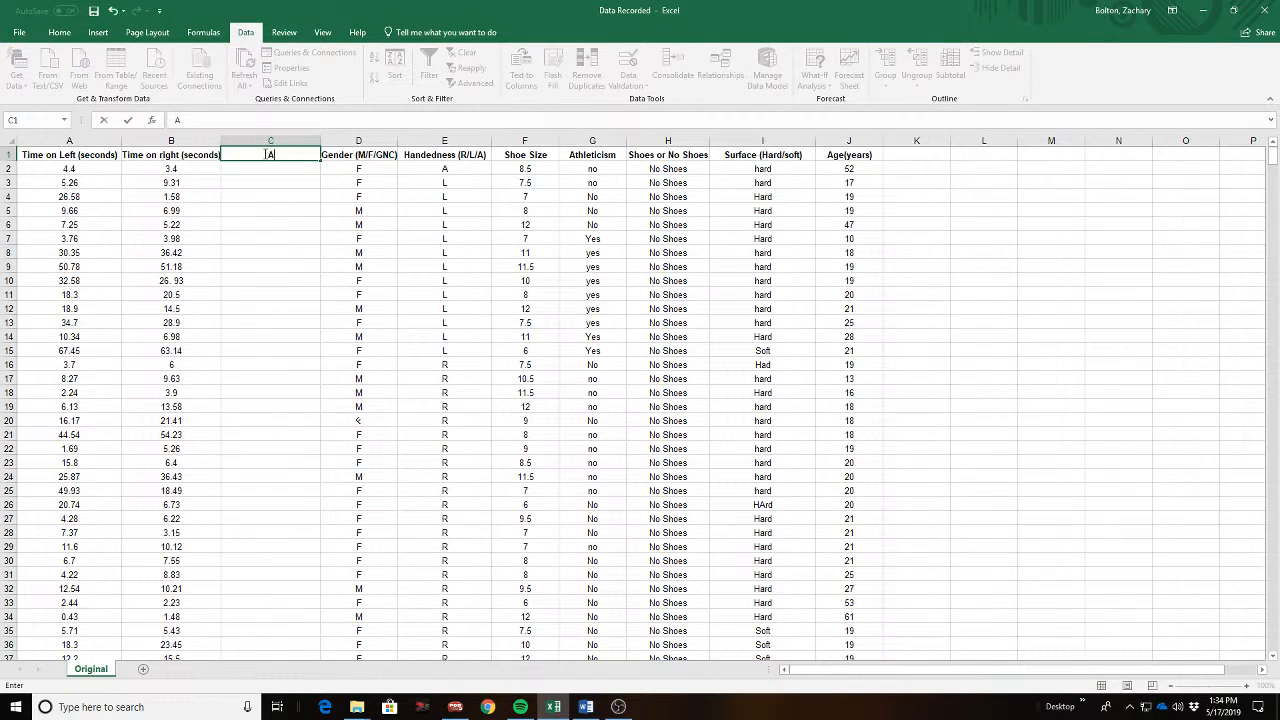
type("Time on average")
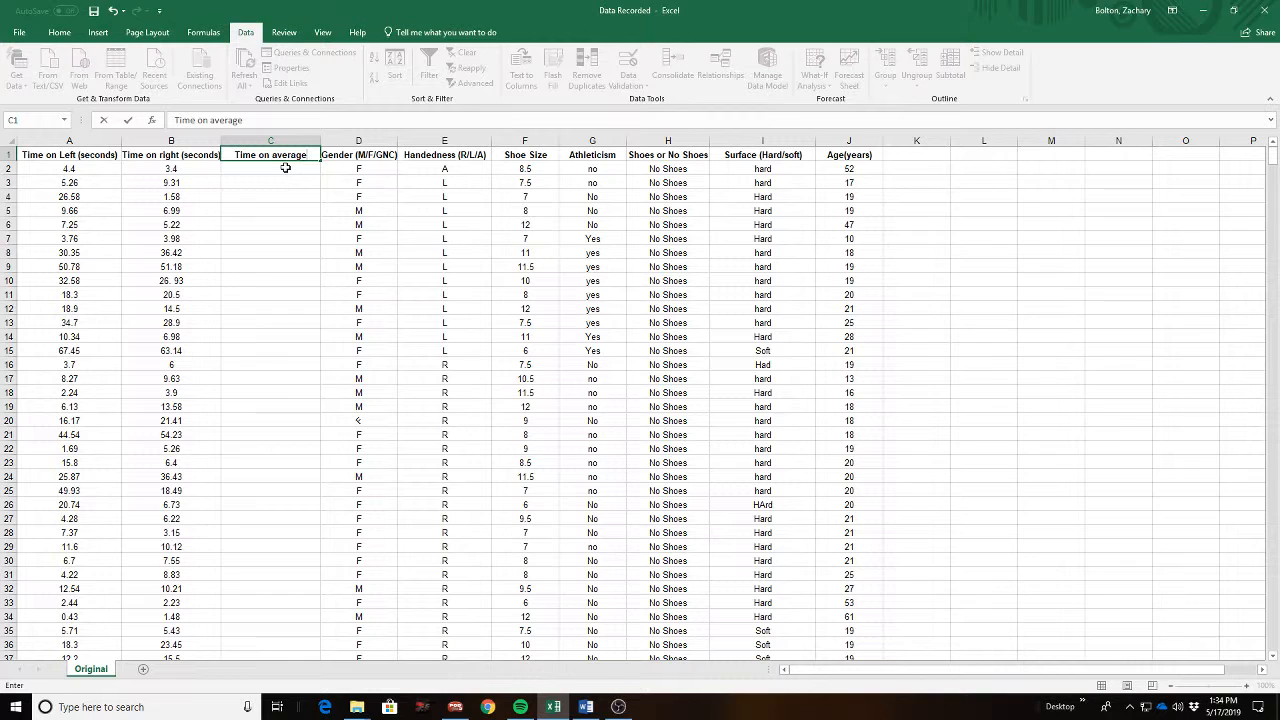
type("(seconds)")
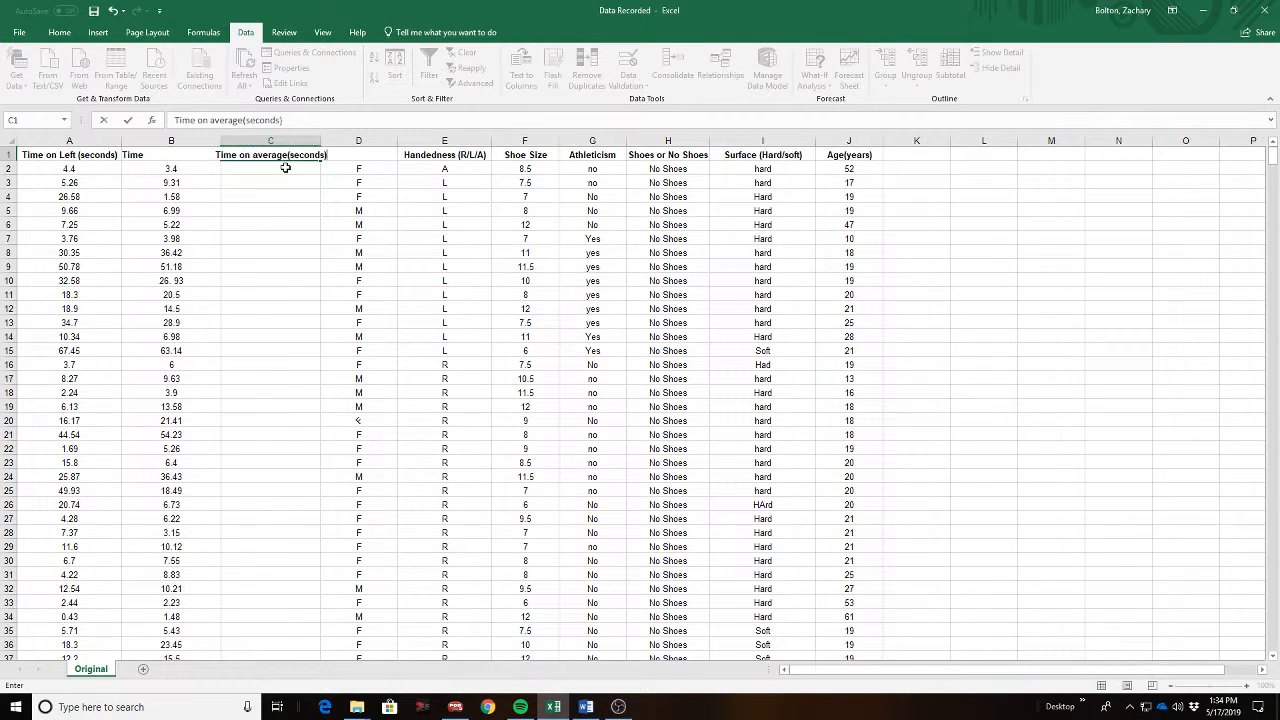
left_click(286, 178)
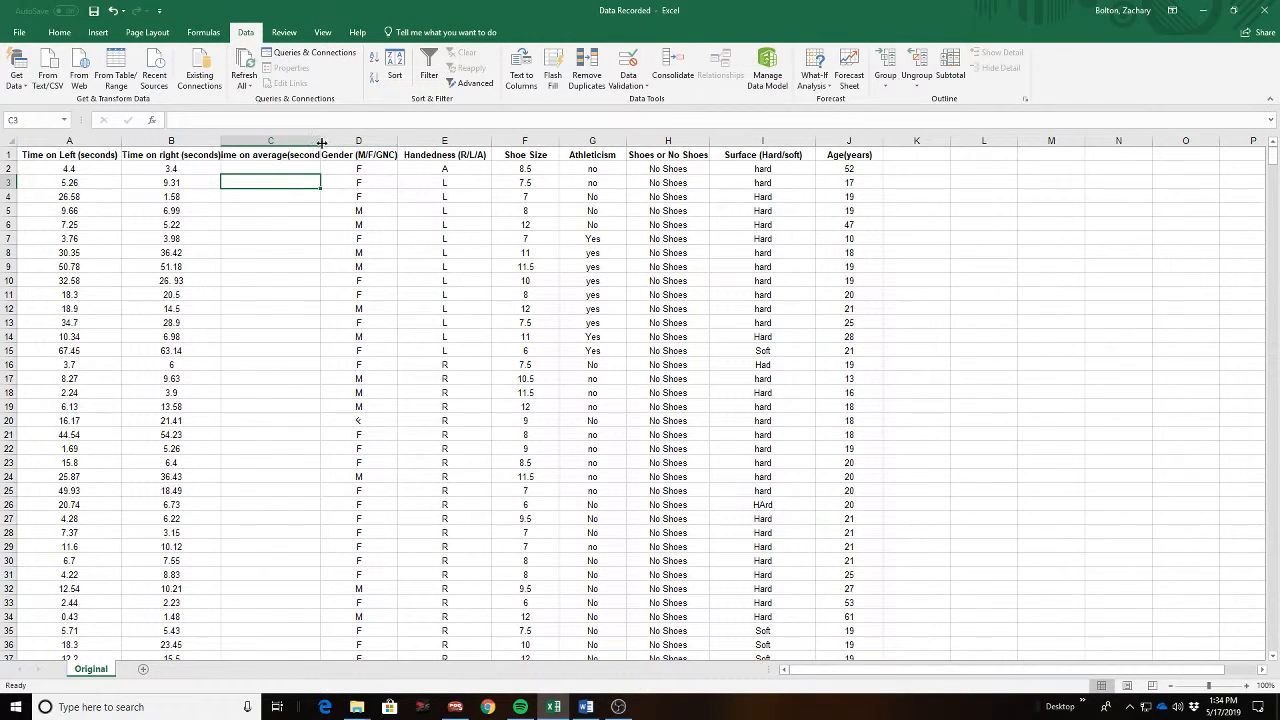
left_click_drag(322, 141, 344, 141)
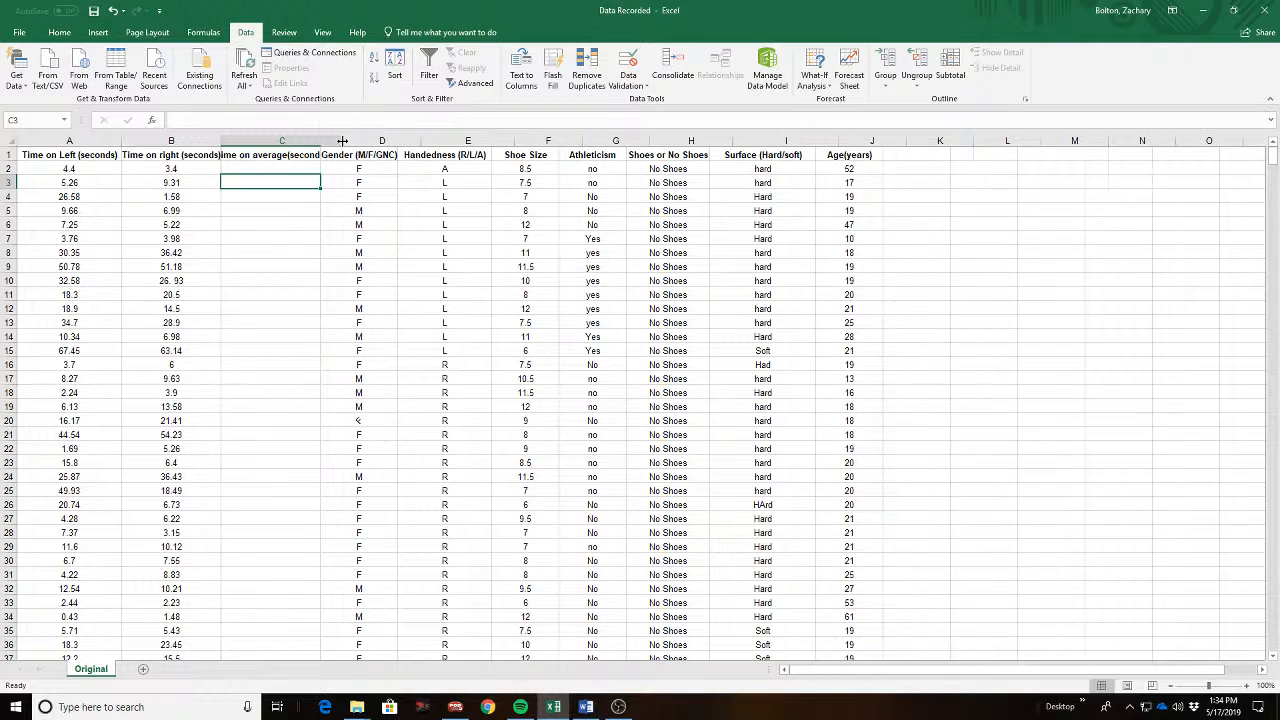
- Calculate the average of the left and right times, A2:B2, in cell C2 with the AVERAGE function
left_click(255, 172)
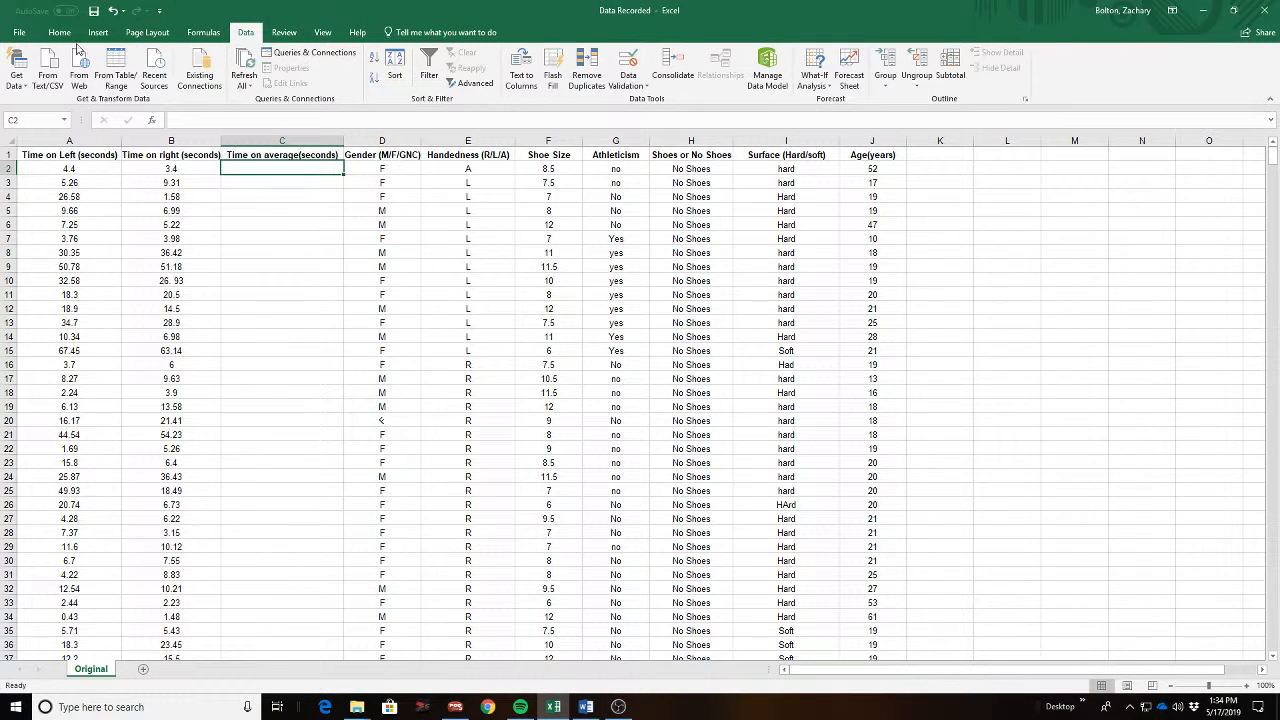
left_click(203, 32)
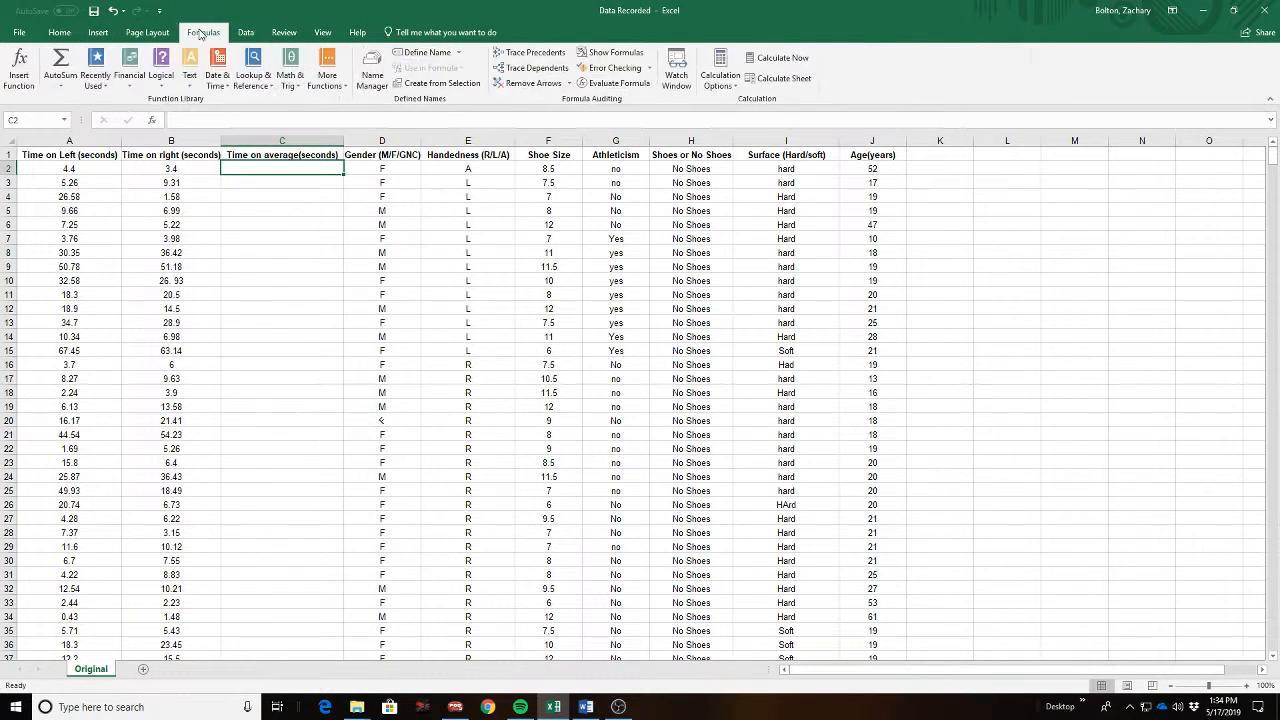
left_click(62, 86)
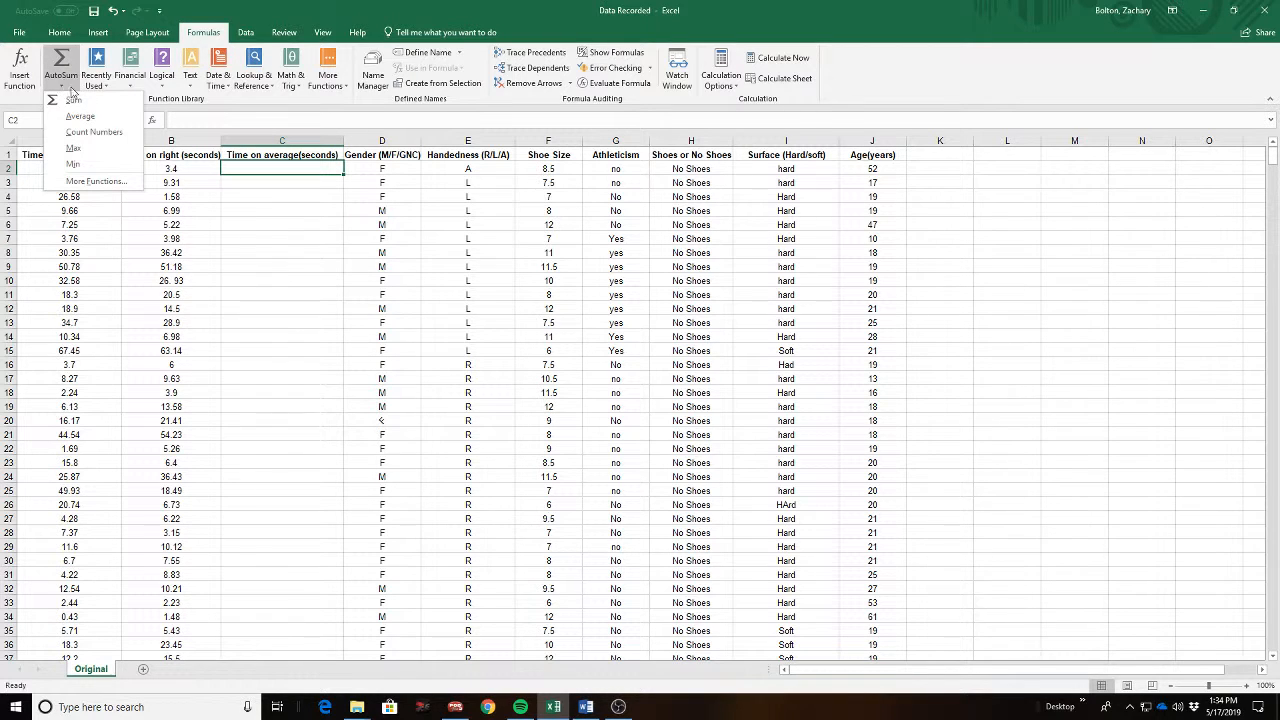
left_click(100, 117)
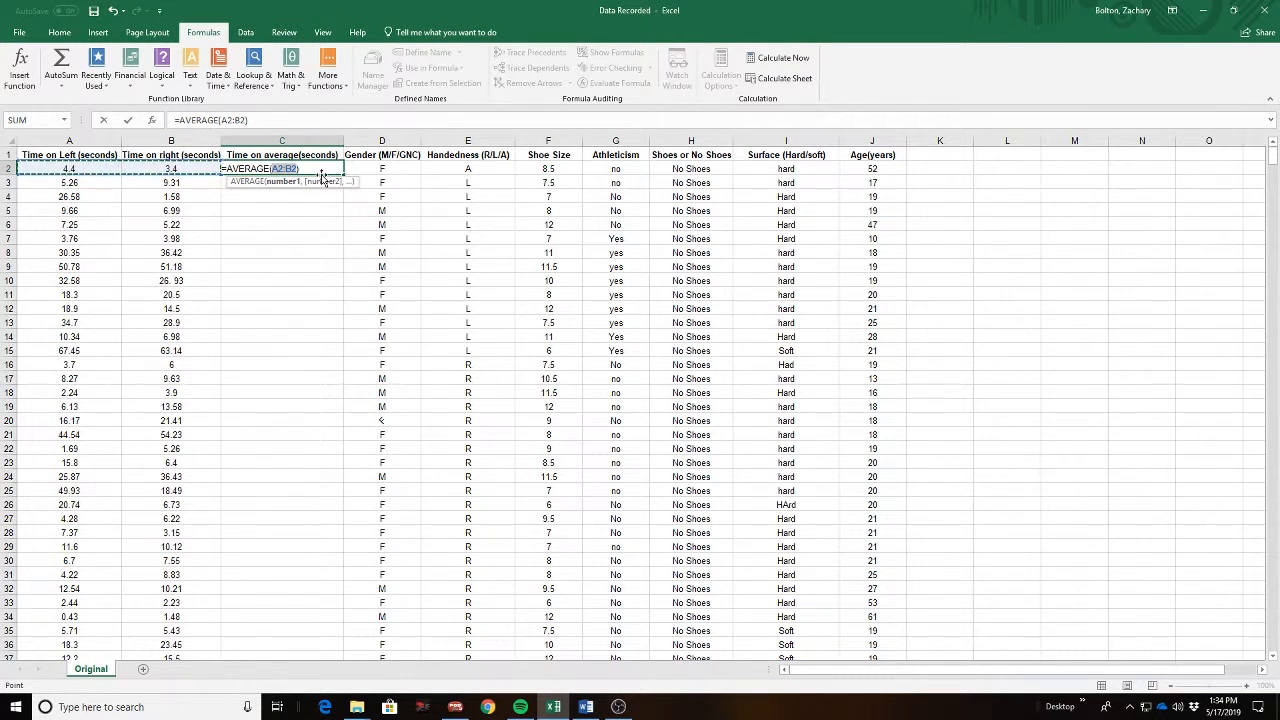
key("Return")
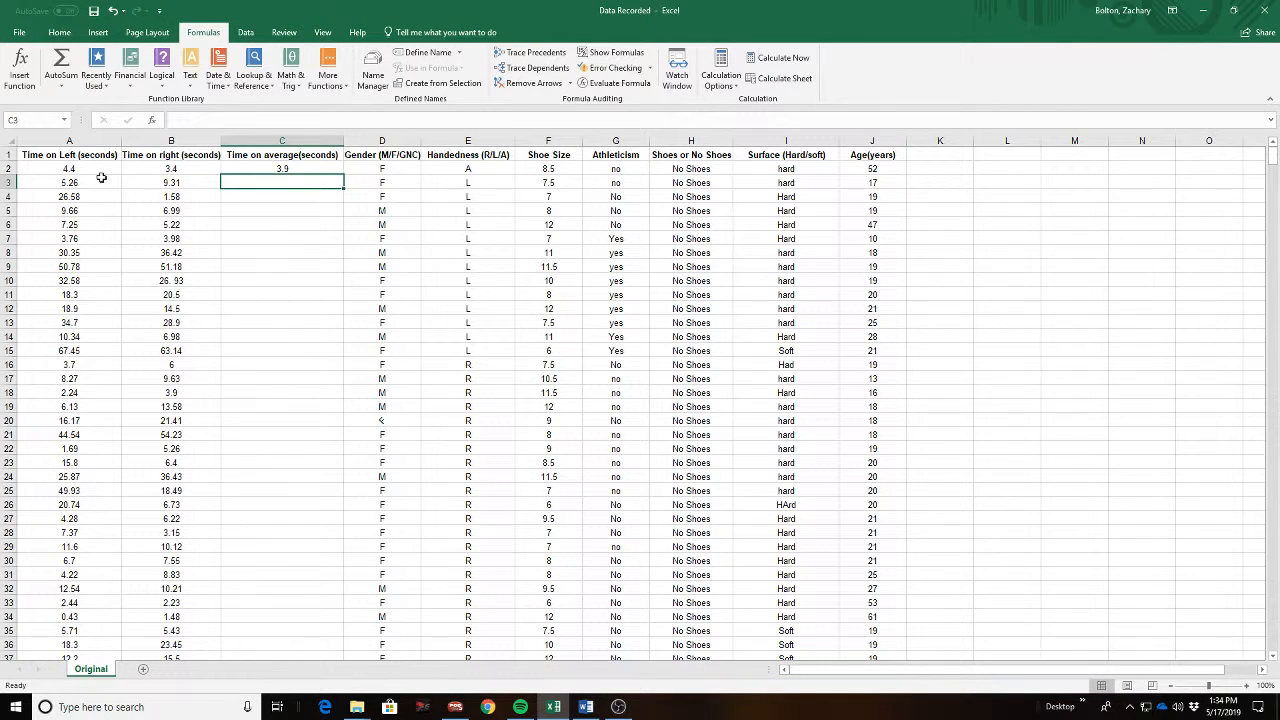
- Fill the average formula from C2 down the column through C150
left_click(316, 169)
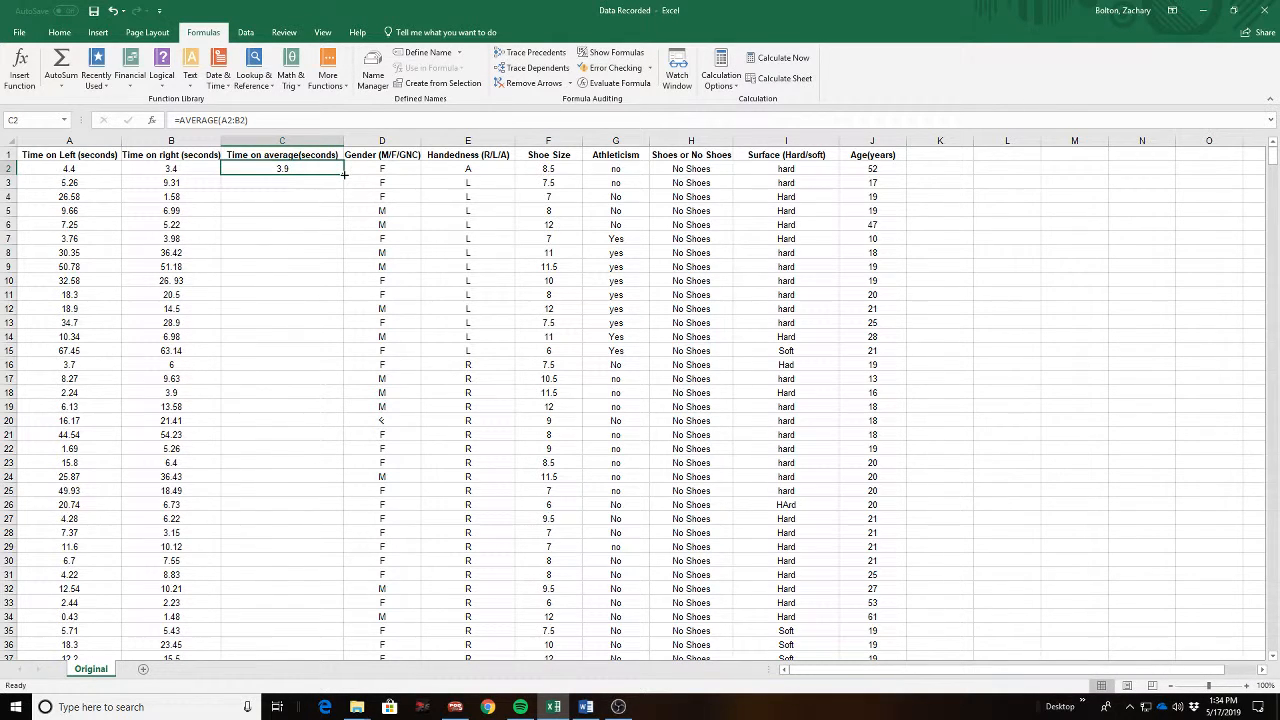
left_click_drag(340, 190, 334, 608)
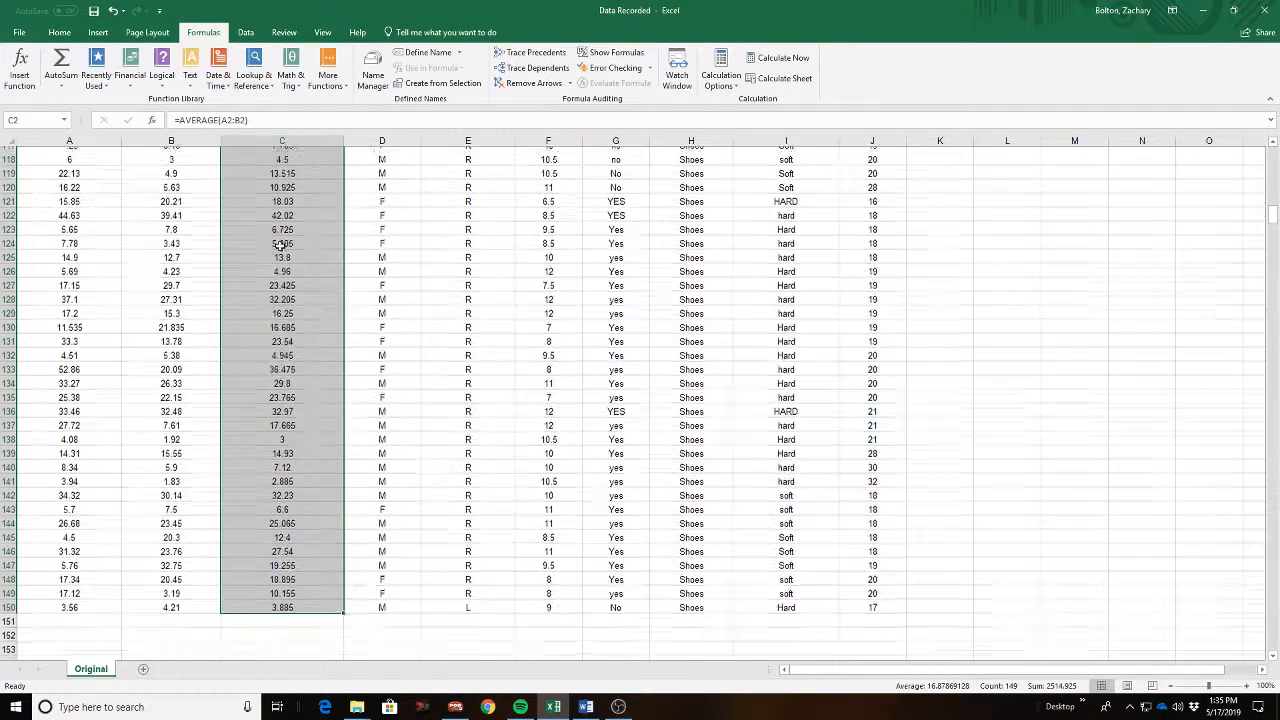
scroll(271, 249, "up", 20)
scroll(271, 249, "up", 8)
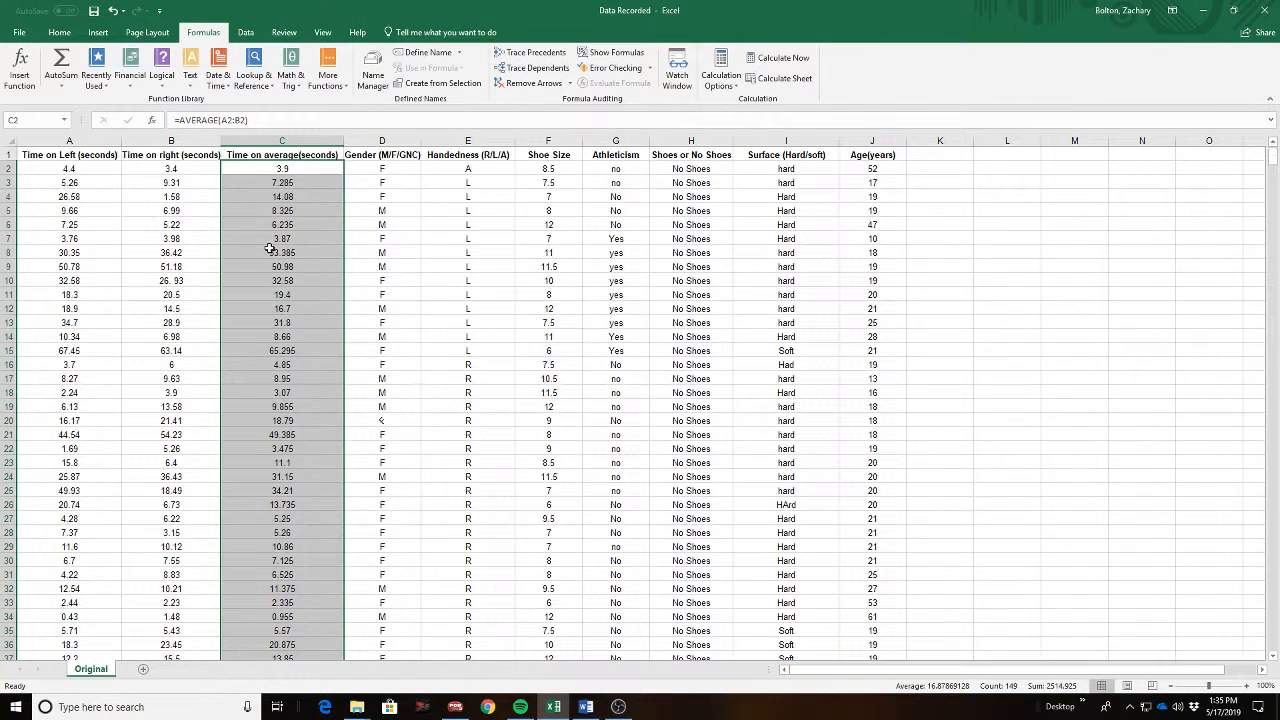
left_click(691, 220)
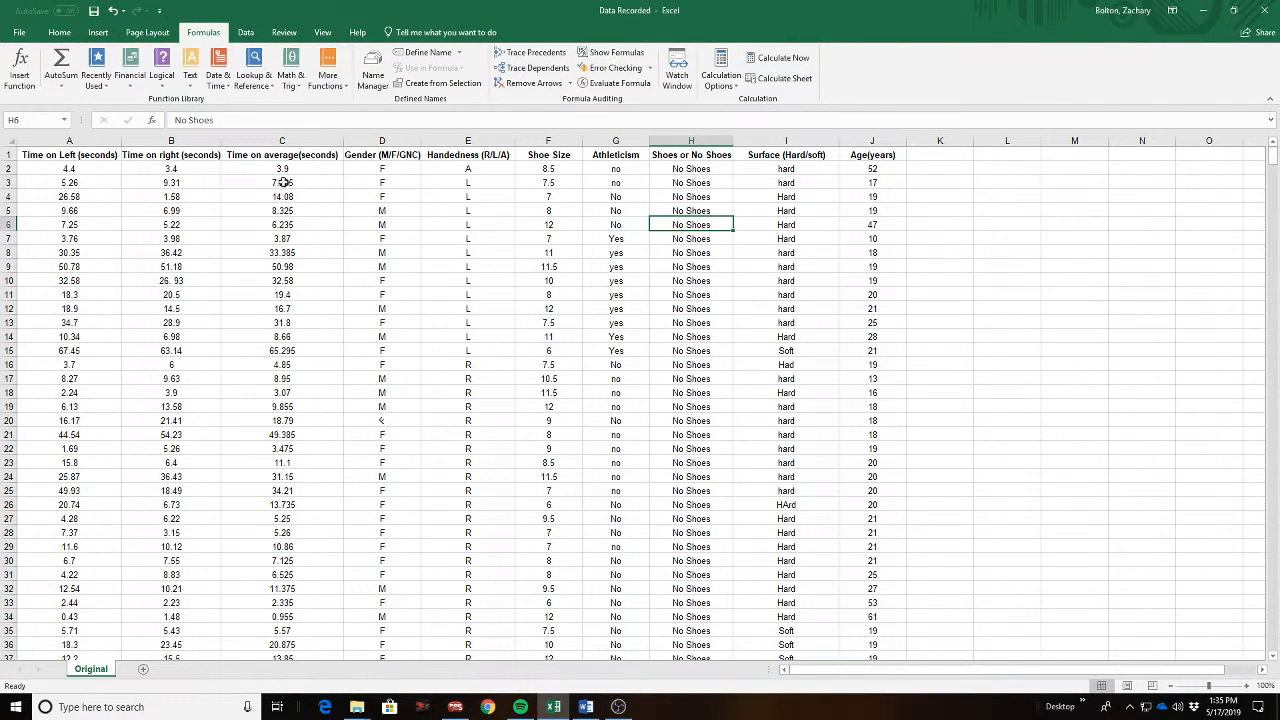
left_click(686, 158)
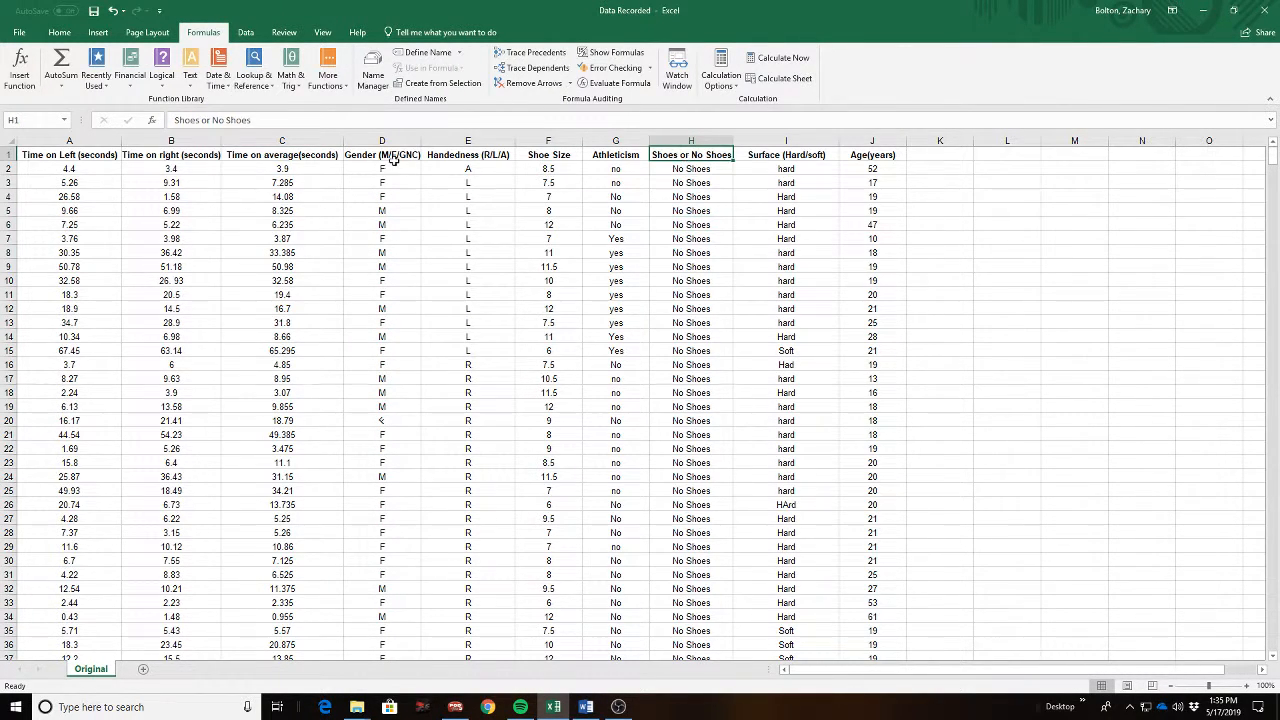
left_click(291, 157)
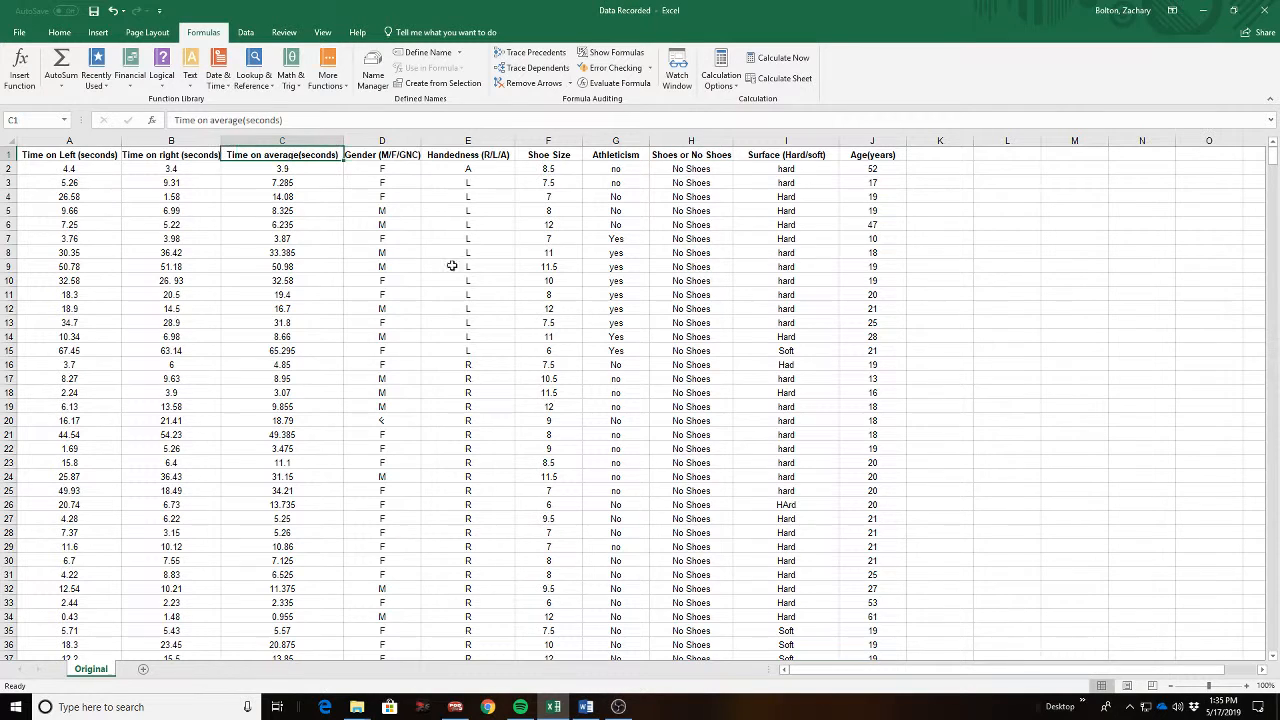
- Add a new worksheet and name it "Average and Shoe Status"
left_click(143, 669)
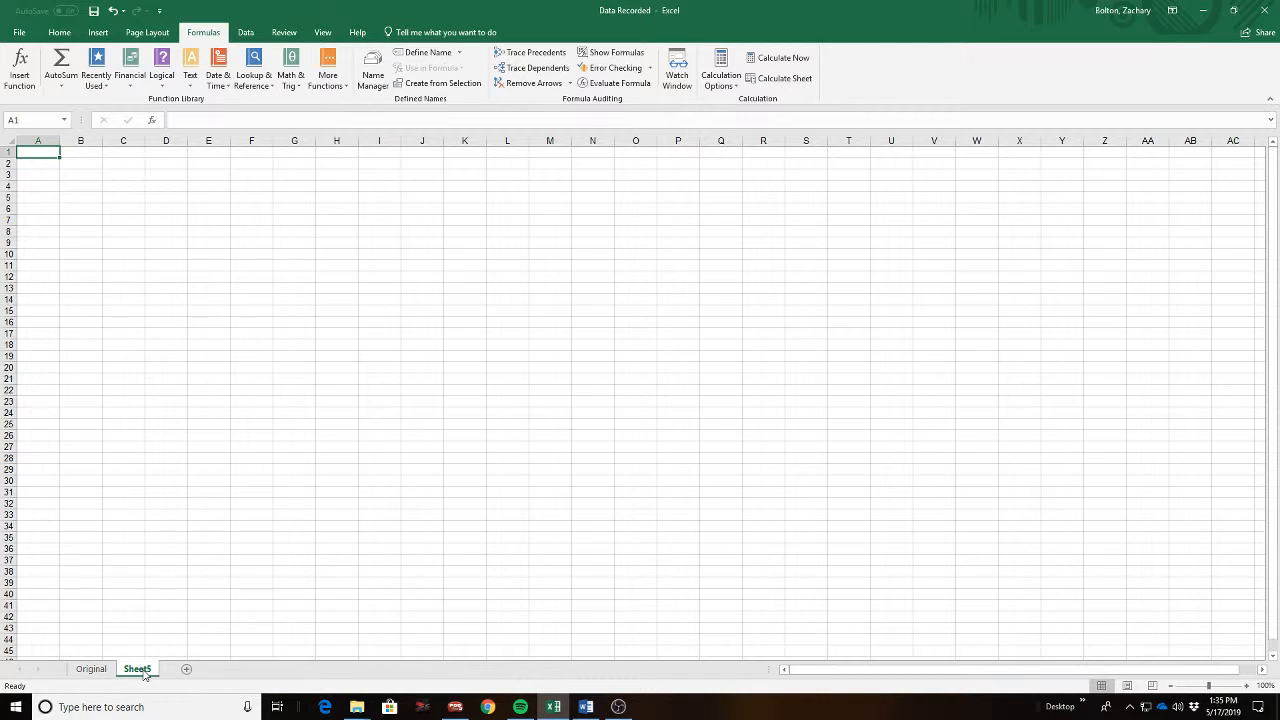
double_click(140, 669)
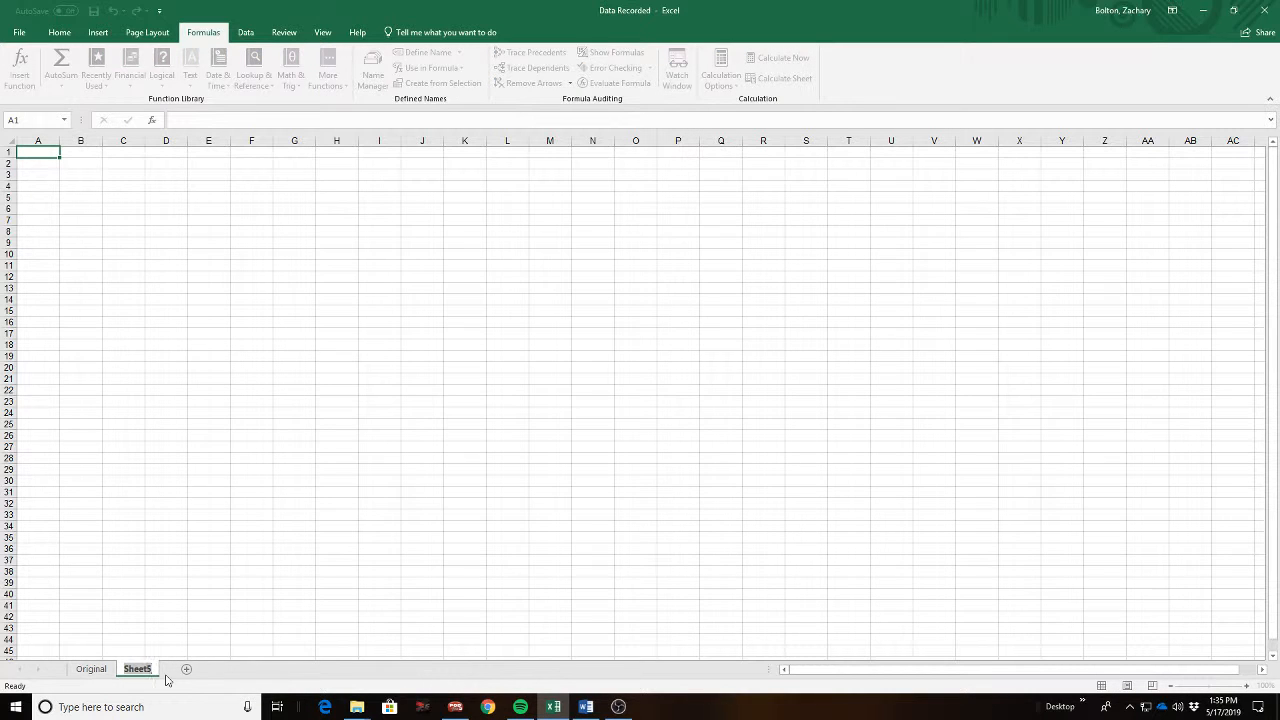
type("Average and stan")
key("BackSpace")
key("BackSpace")
key("BackSpace")
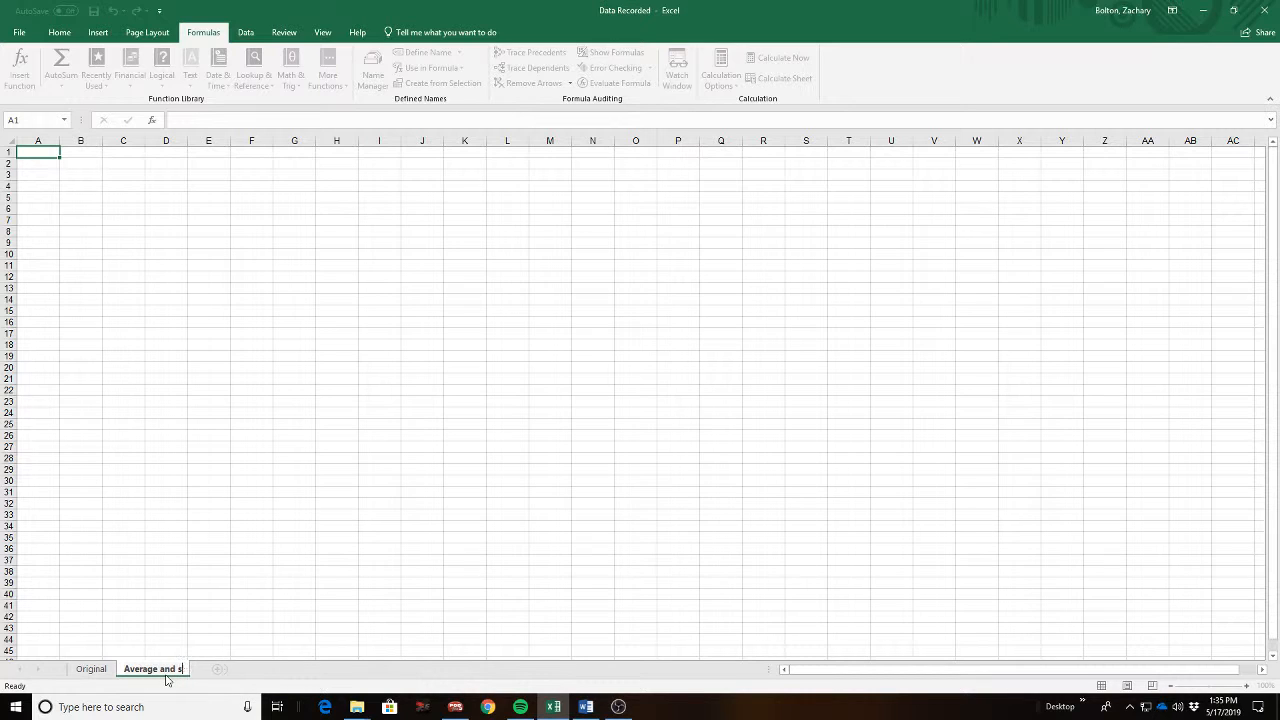
type("Shoe")
key("BackSpace")
key("BackSpace")
key("BackSpace")
key("Return")
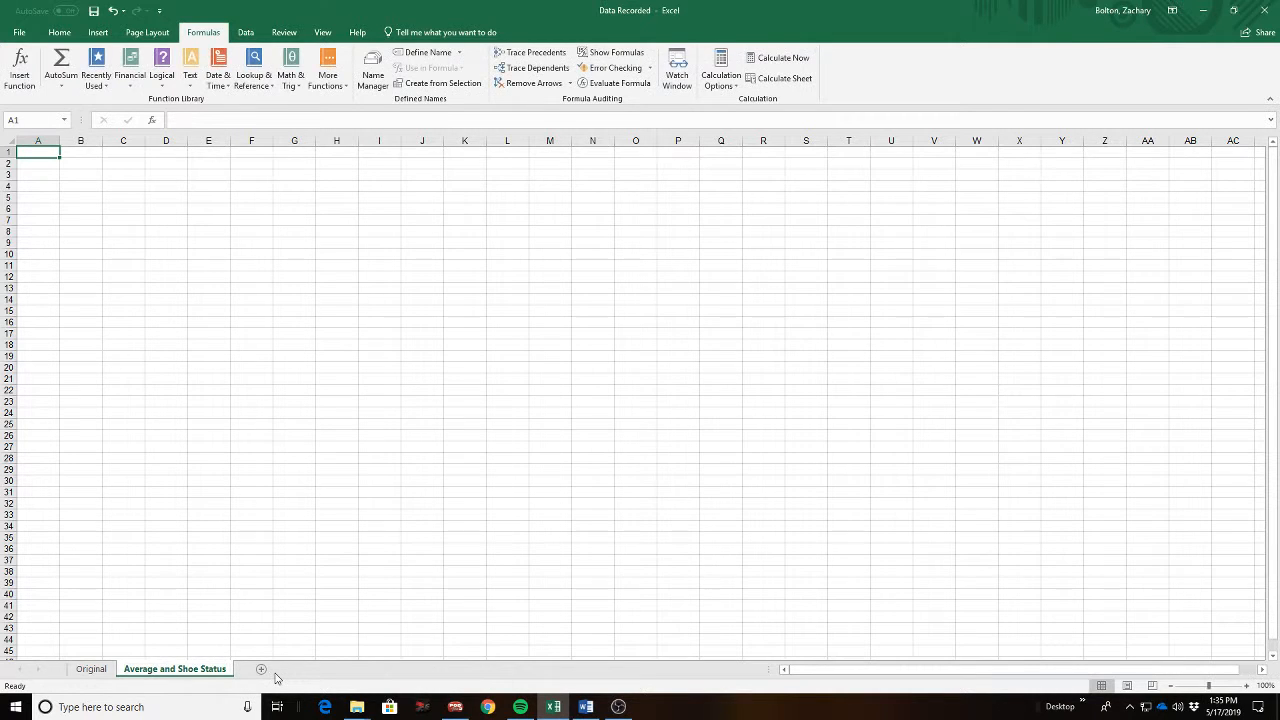
- Copy the three time columns, A1:C150, from the Original sheet into the Average and Shoe Status sheet starting at A1
left_click(91, 668)
left_click(76, 155)
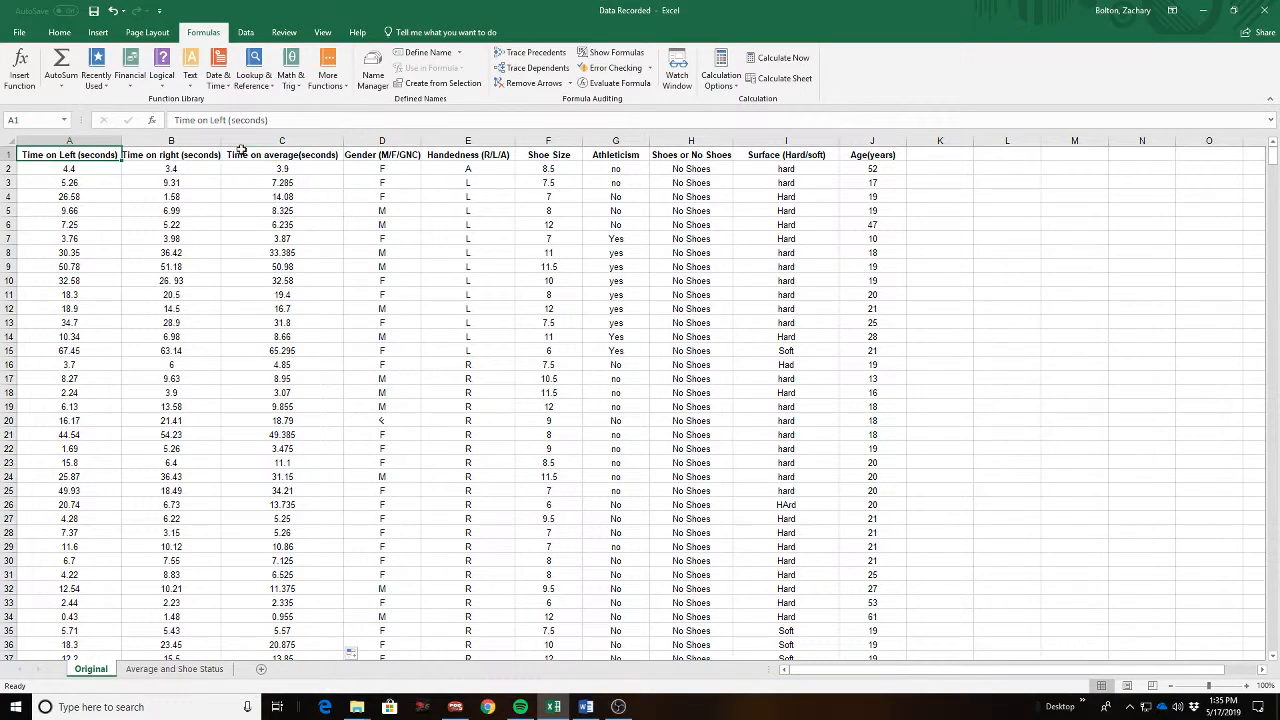
left_click(268, 155, "shift")
scroll(283, 380, "down", 20)
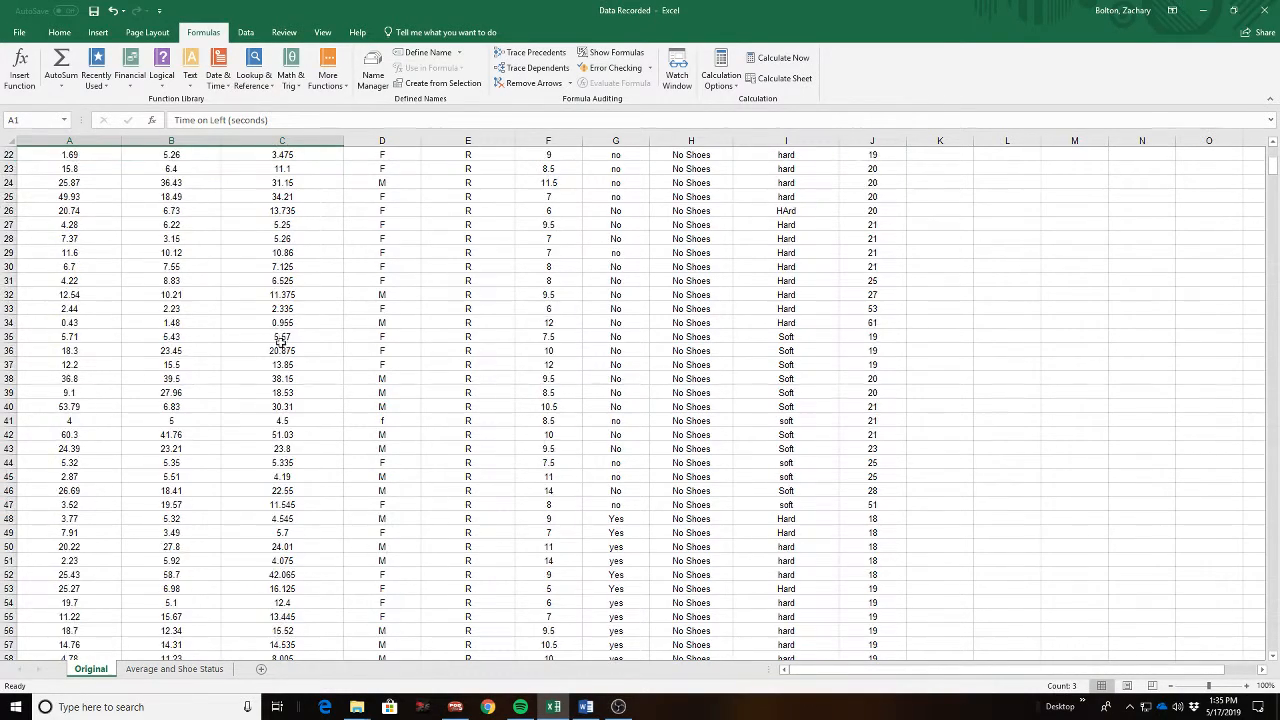
scroll(283, 380, "down", 20)
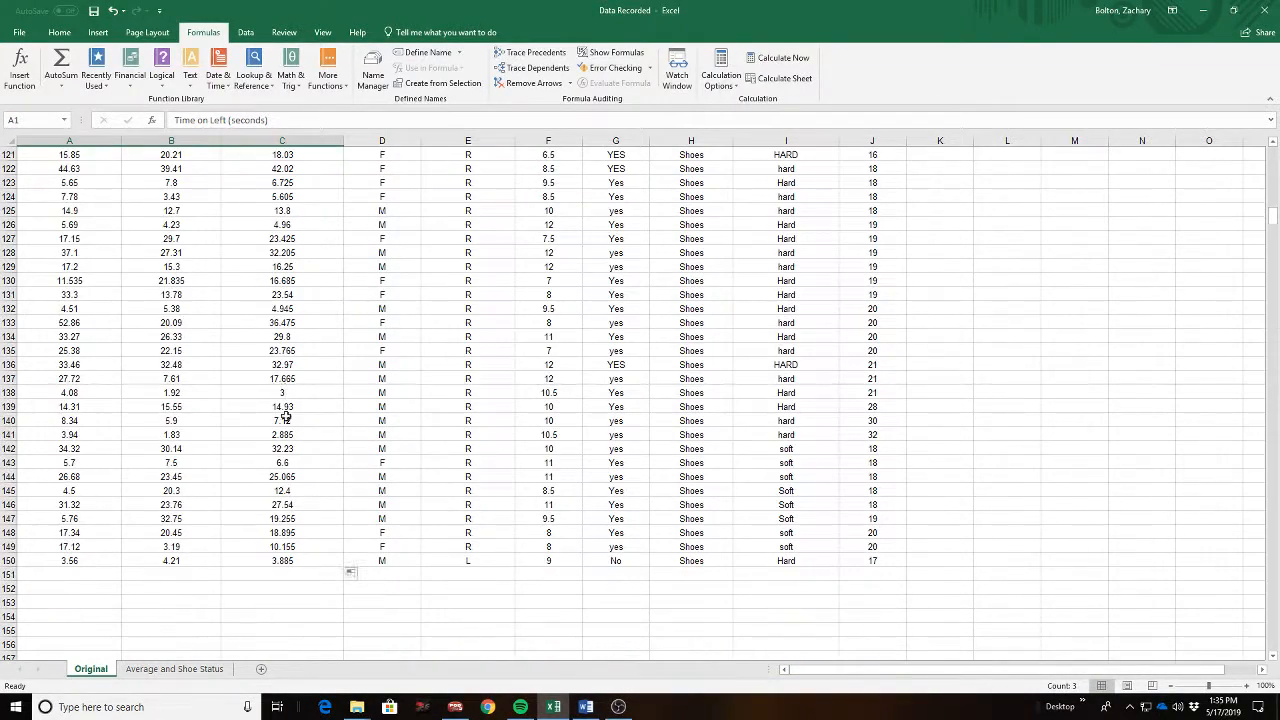
left_click(287, 560, "shift")
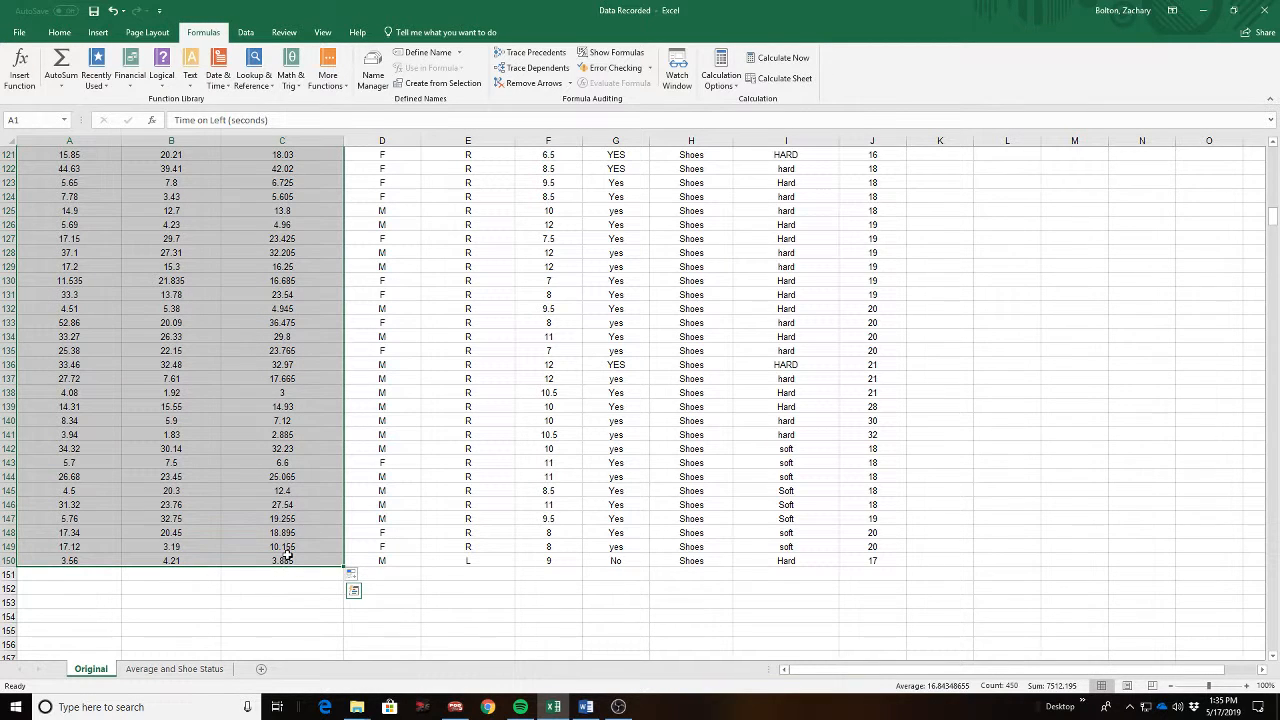
key("ctrl+c")
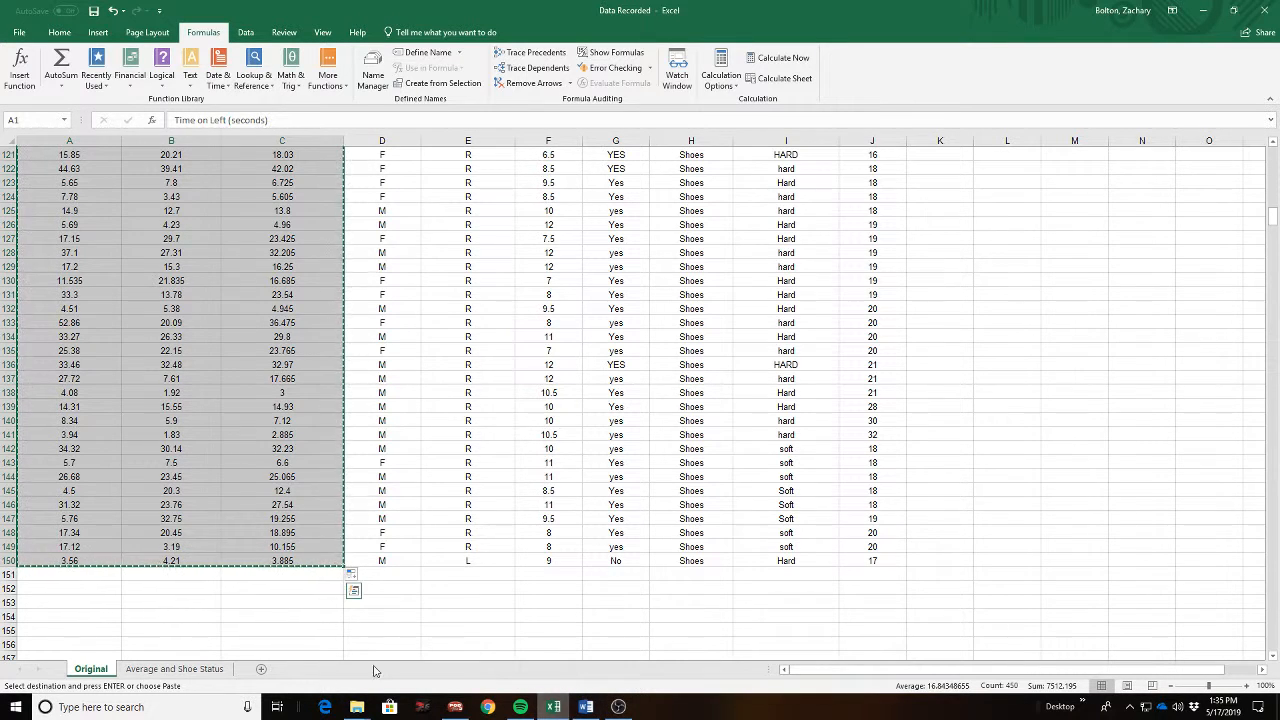
left_click(174, 668)
key("ctrl+v")
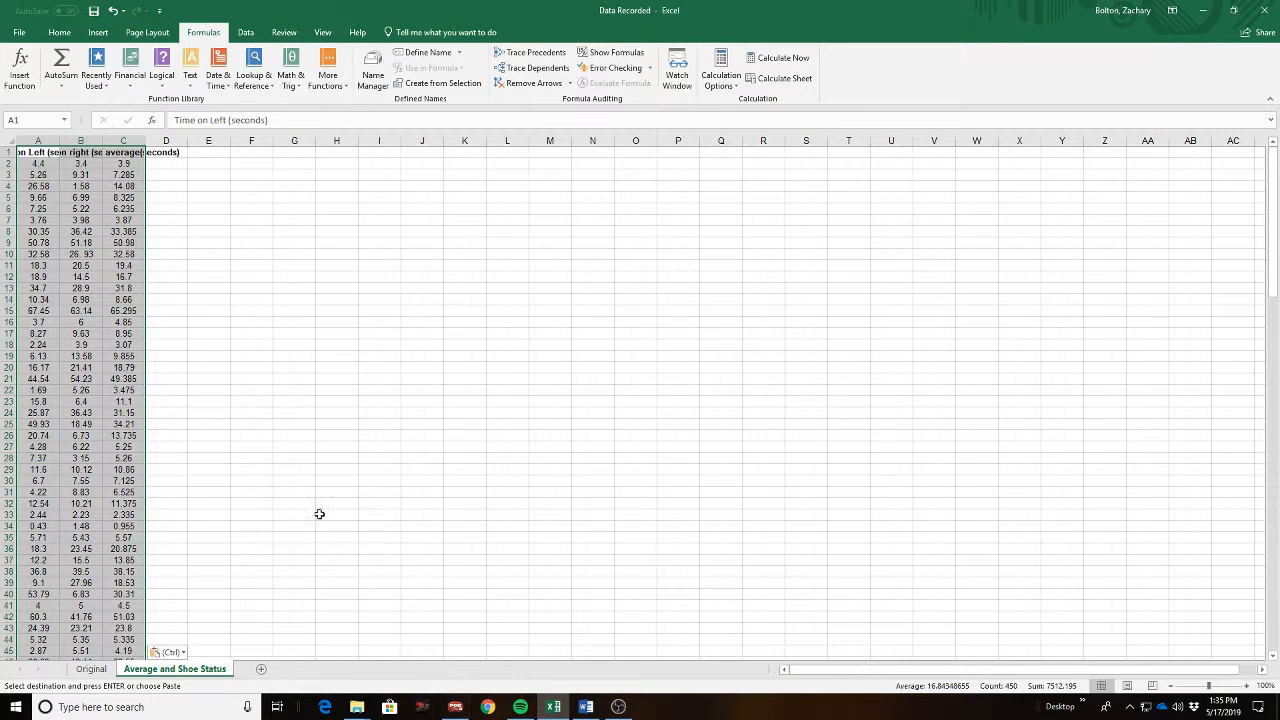
- Widen columns A, B and C of the Average and Shoe Status sheet so their headers fit
left_click_drag(145, 140, 226, 140)
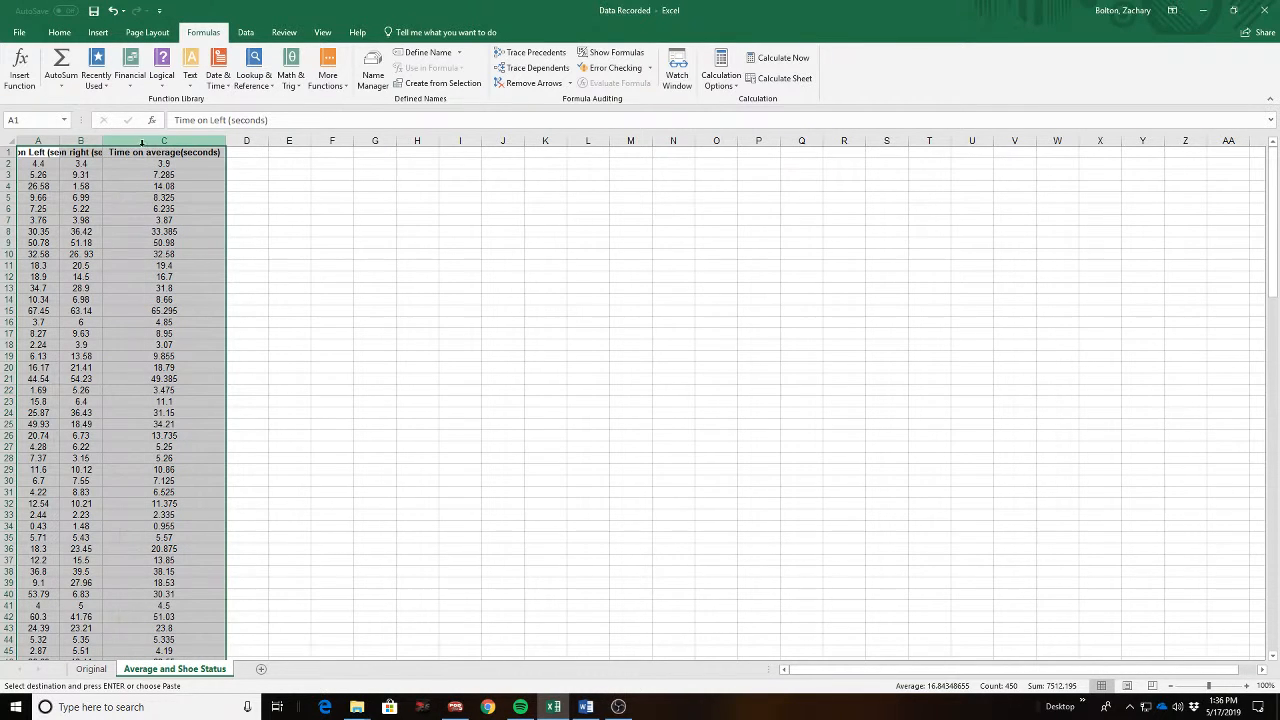
left_click_drag(97, 141, 188, 141)
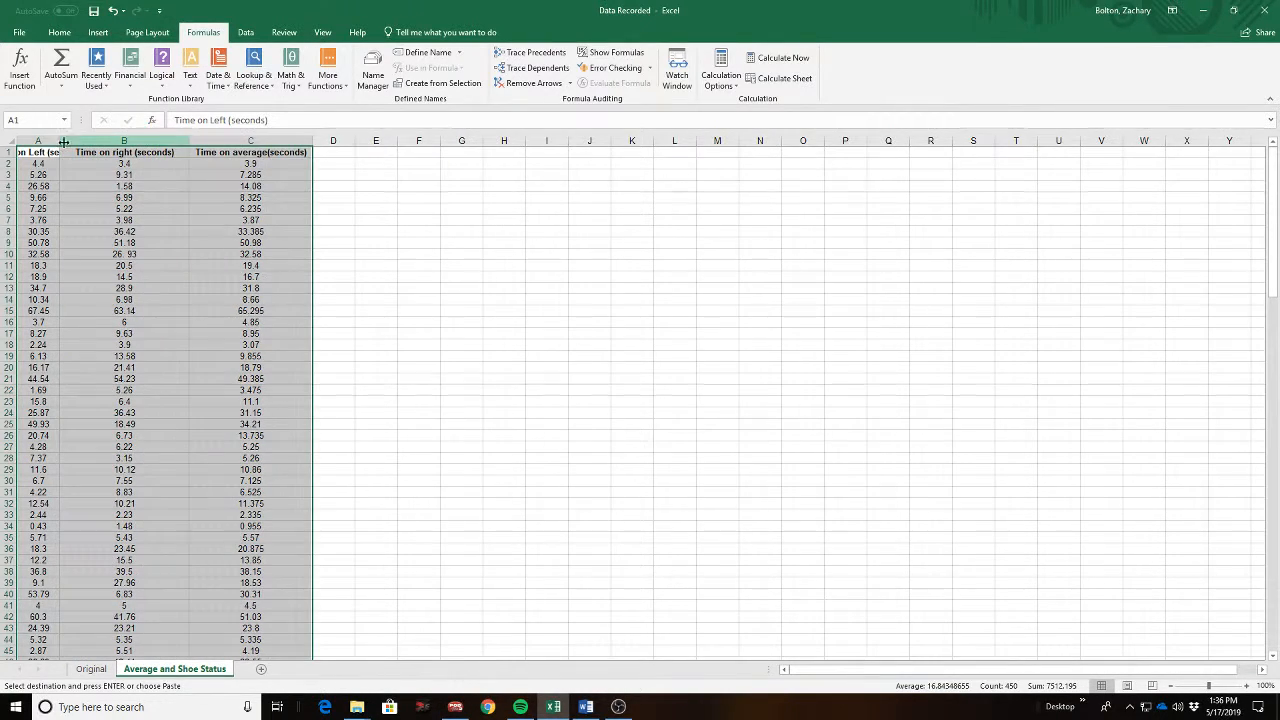
left_click_drag(60, 141, 123, 137)
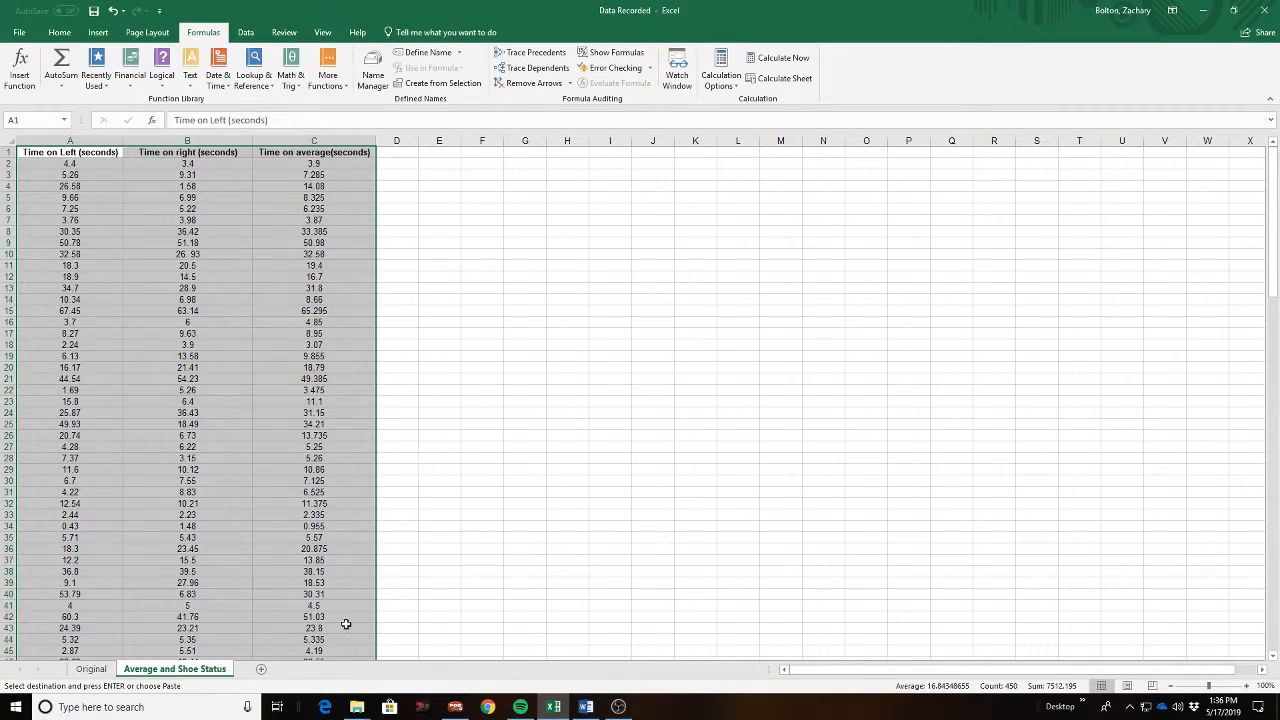
- Copy the Shoes or No Shoes column from the Original sheet into column D of the Average and Shoe Status sheet
left_click(91, 668)
scroll(531, 451, "down", 8)
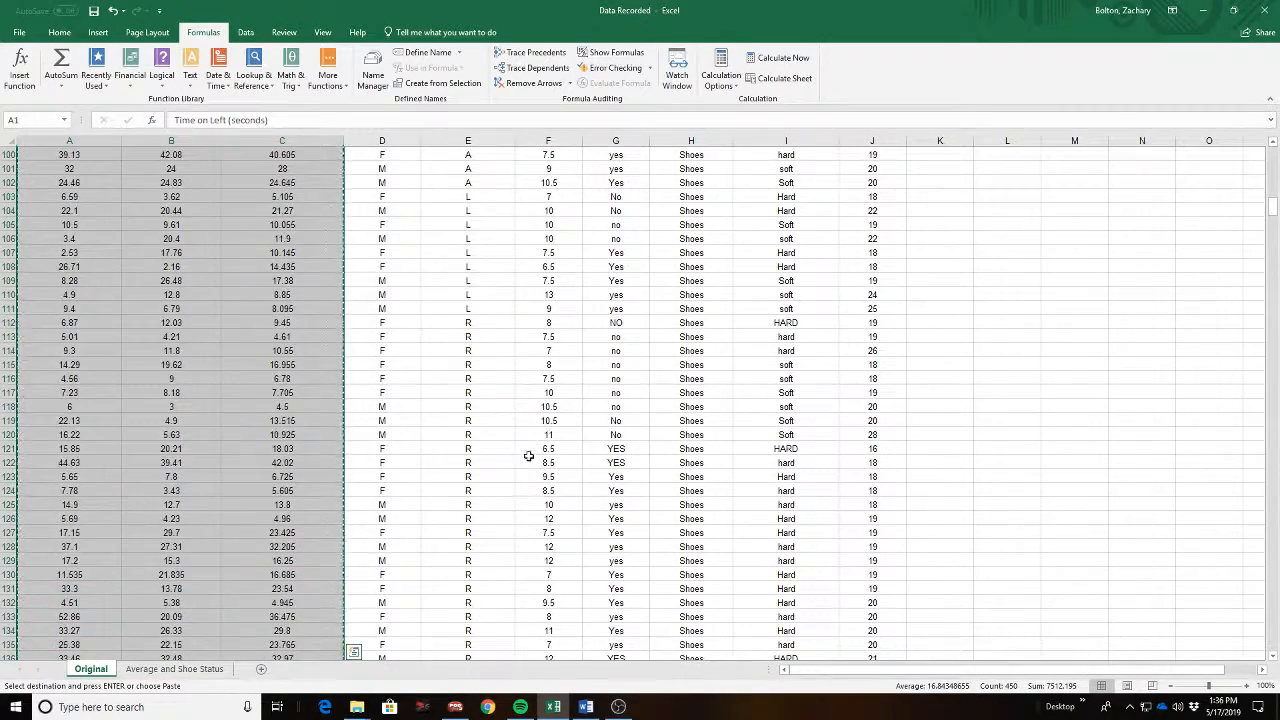
scroll(505, 440, "up", 20)
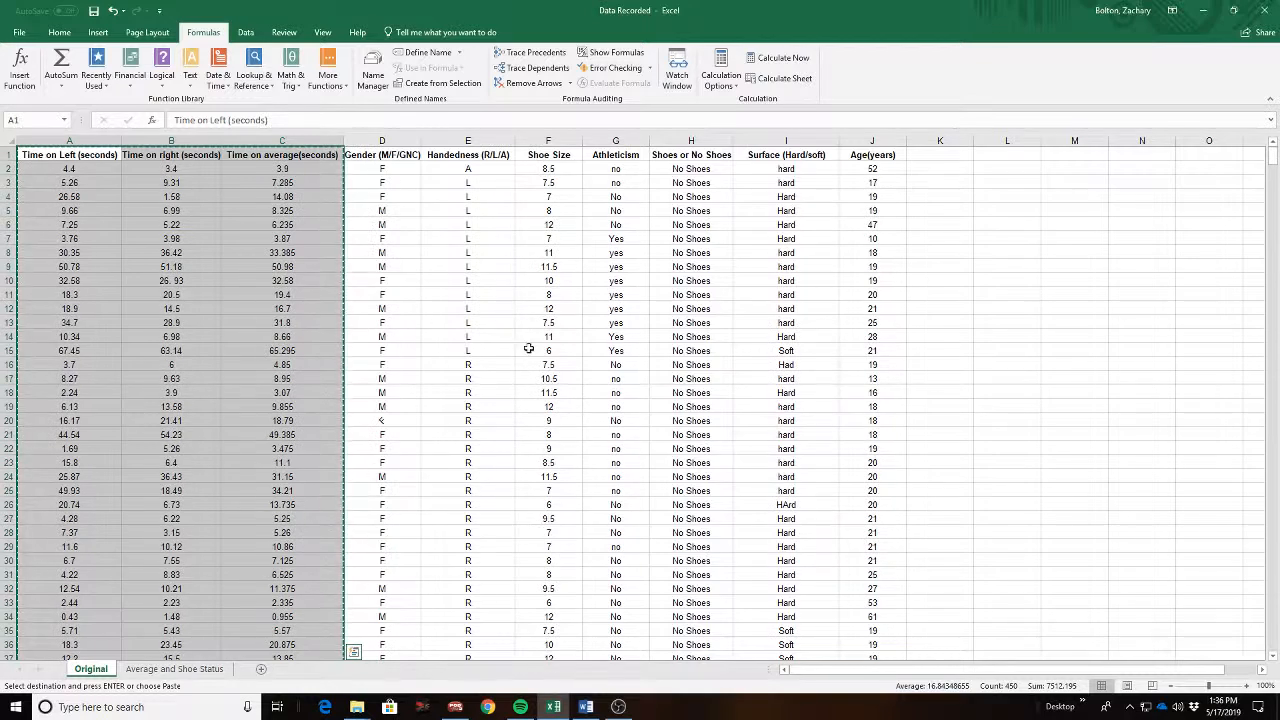
left_click(691, 141)
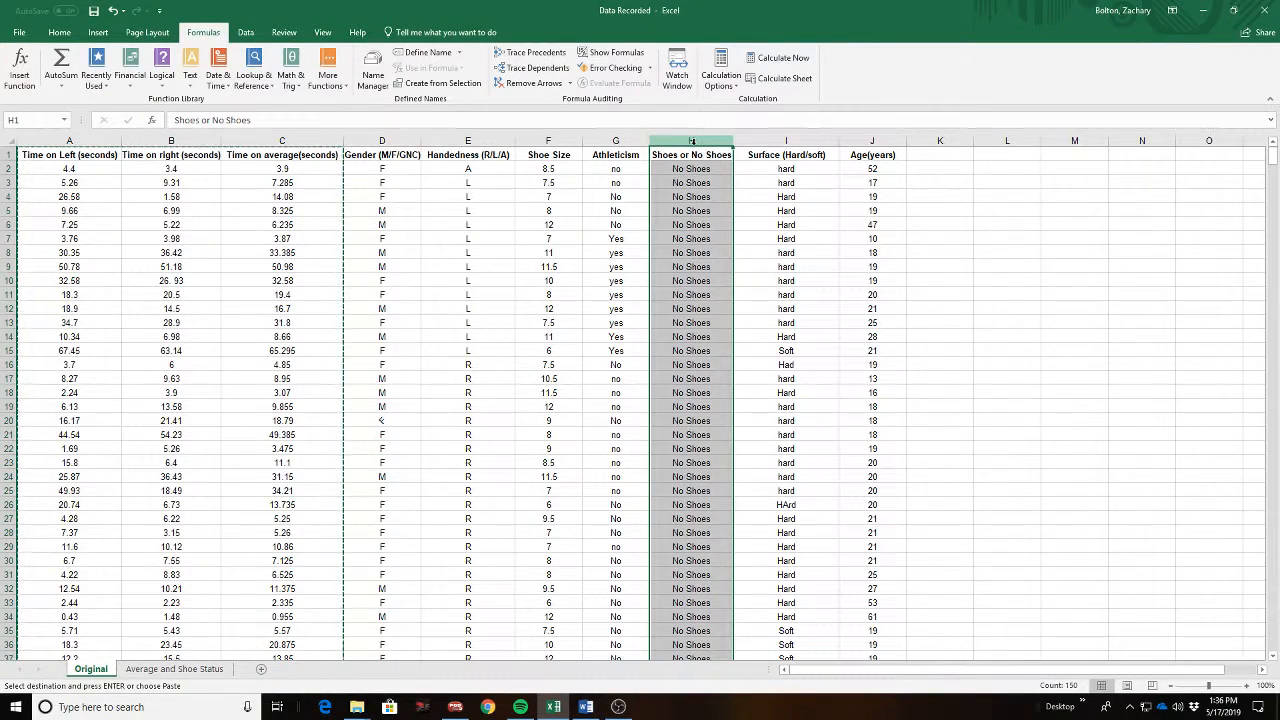
key("ctrl+c")
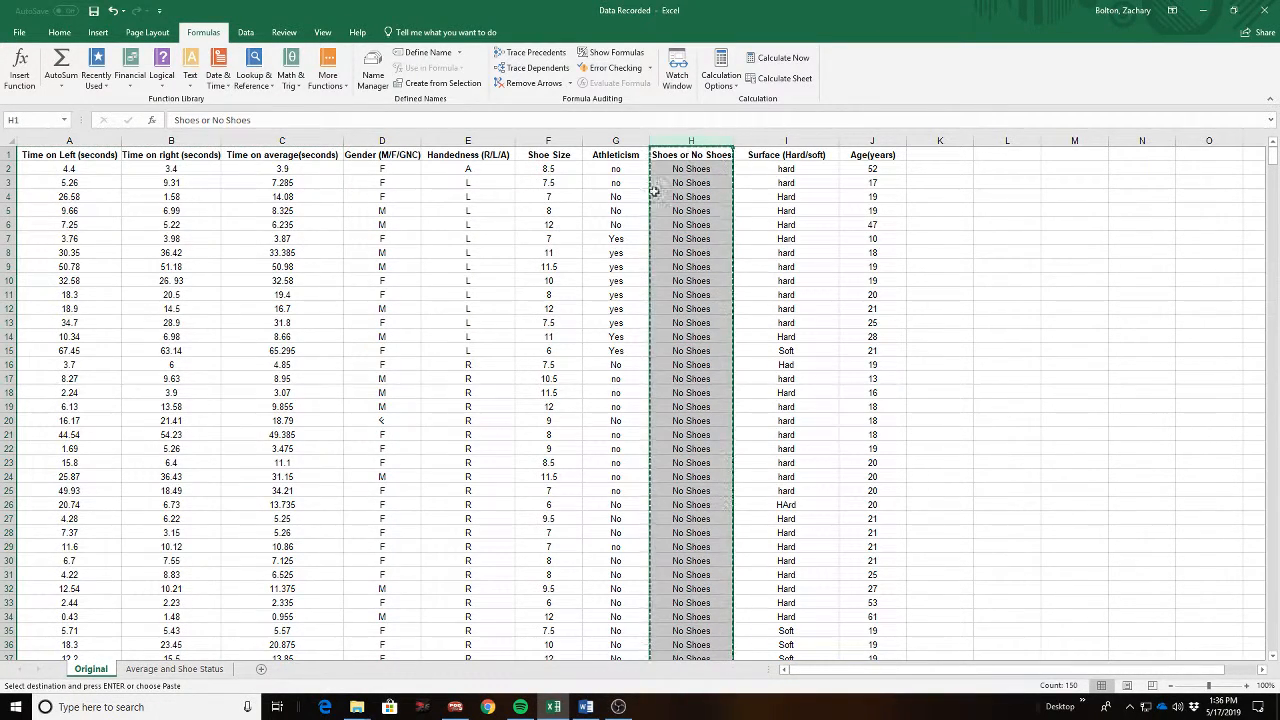
left_click(162, 669)
left_click(398, 141)
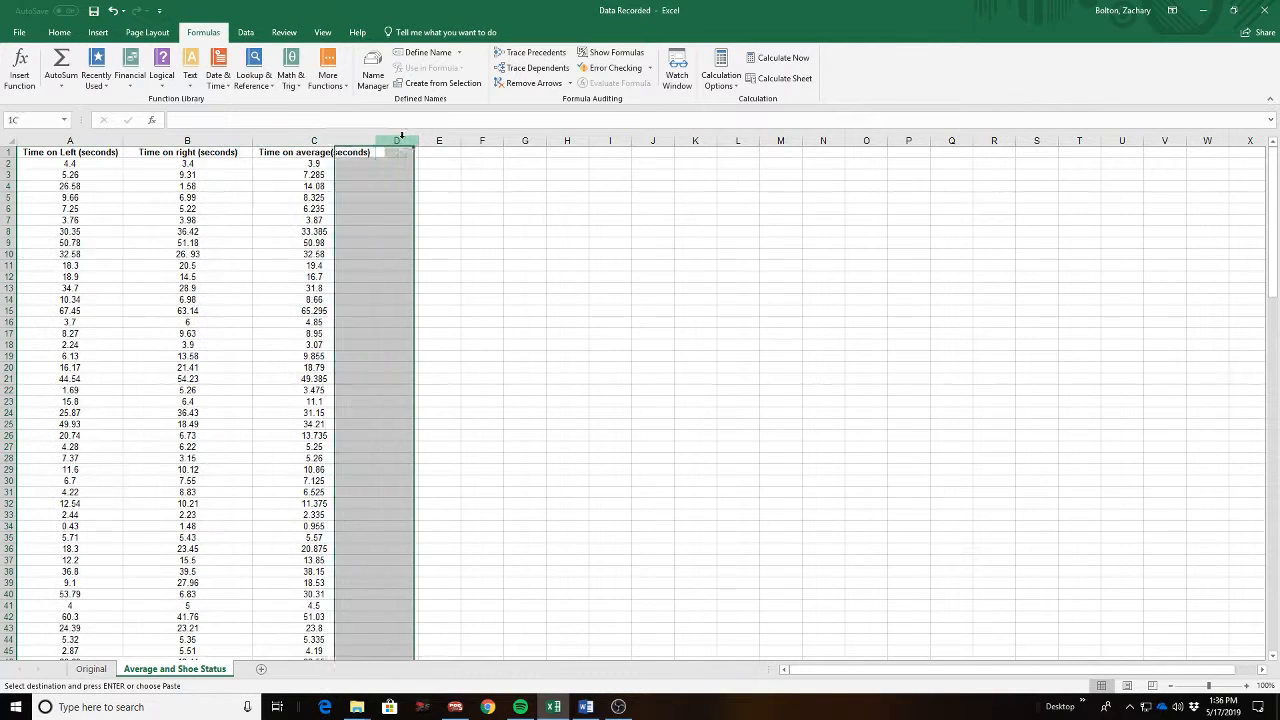
key("ctrl+v")
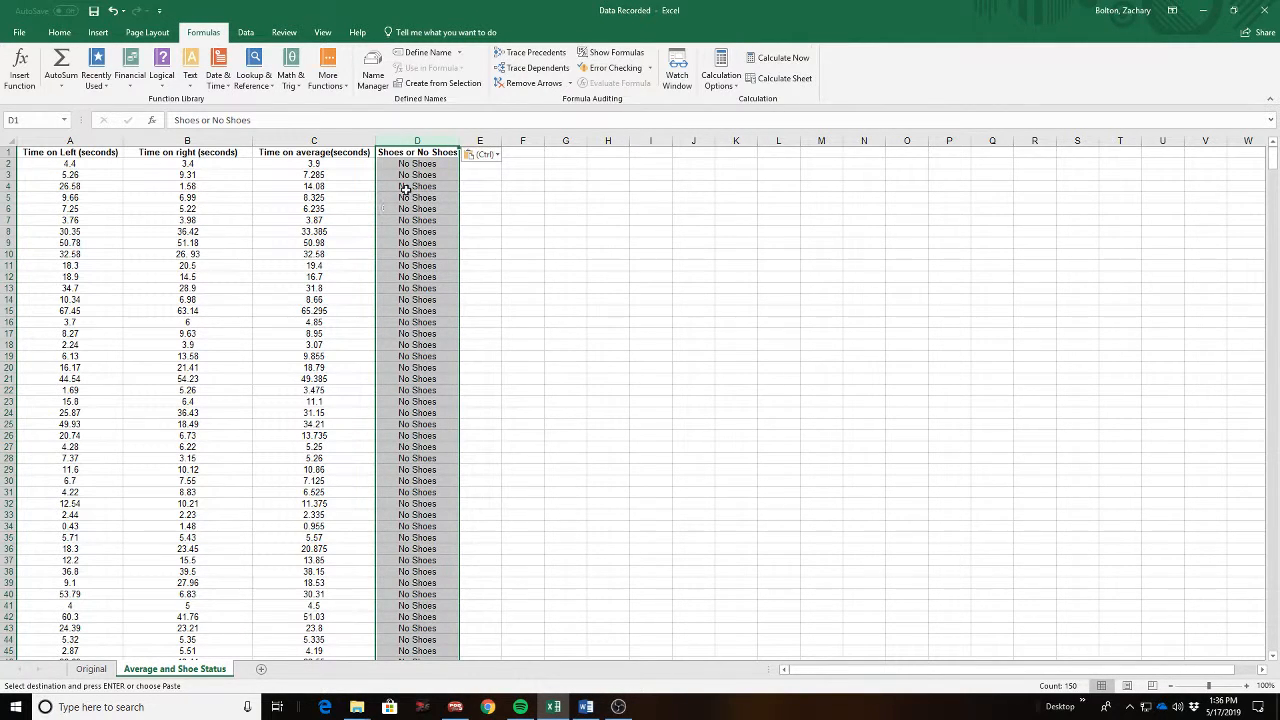
- Compare the rows around the change from No Shoes to Shoes on the Original sheet and the Average and Shoe Status sheet
left_click(91, 669)
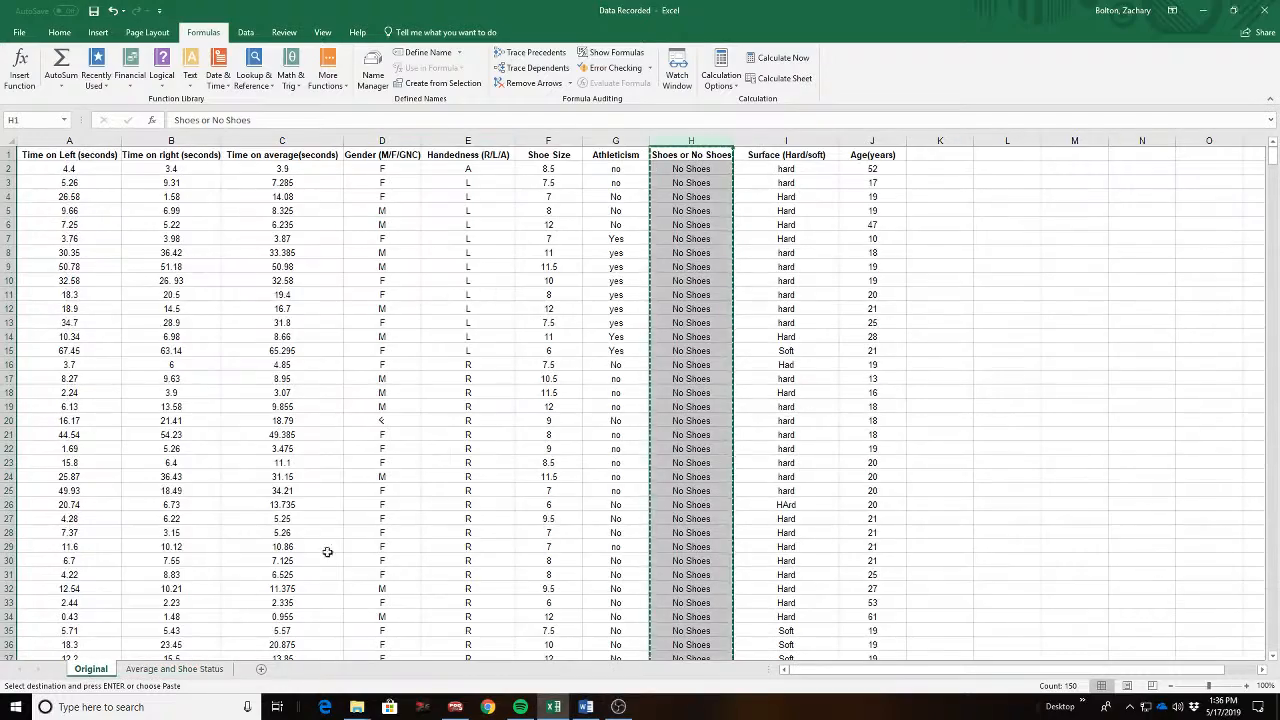
scroll(560, 430, "down", 5)
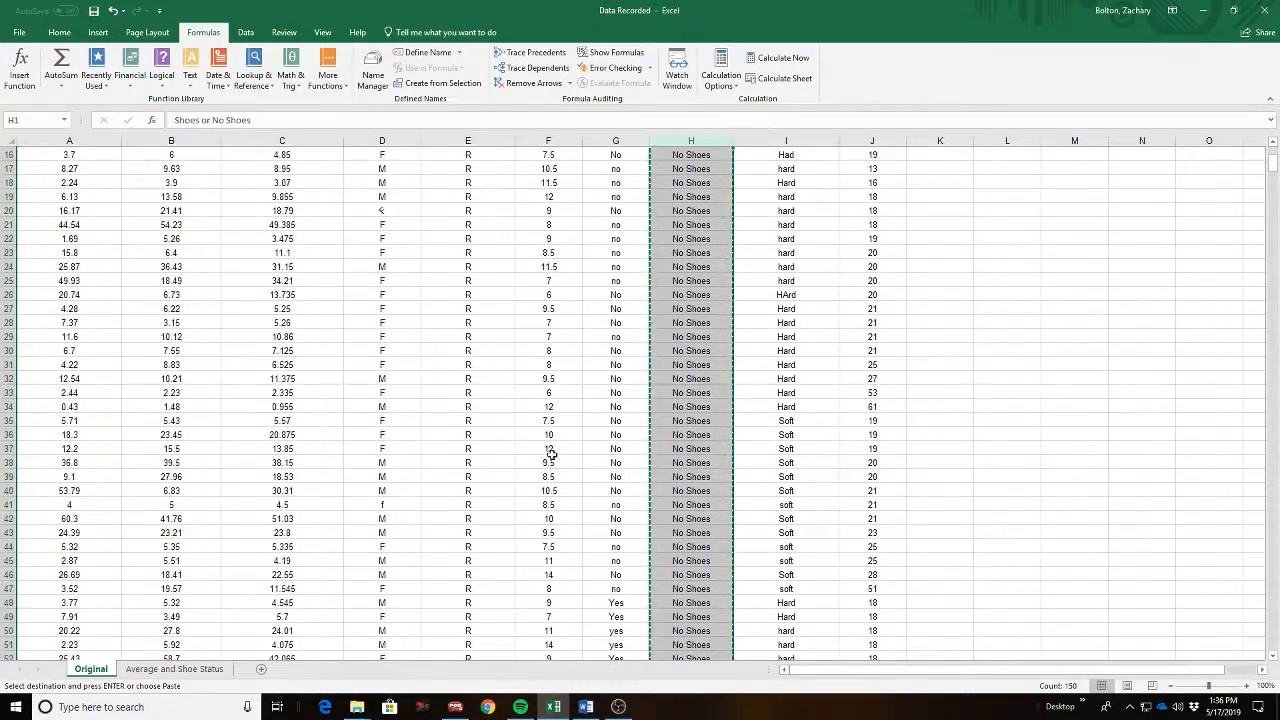
scroll(450, 360, "up", 5)
scroll(387, 482, "down", 20)
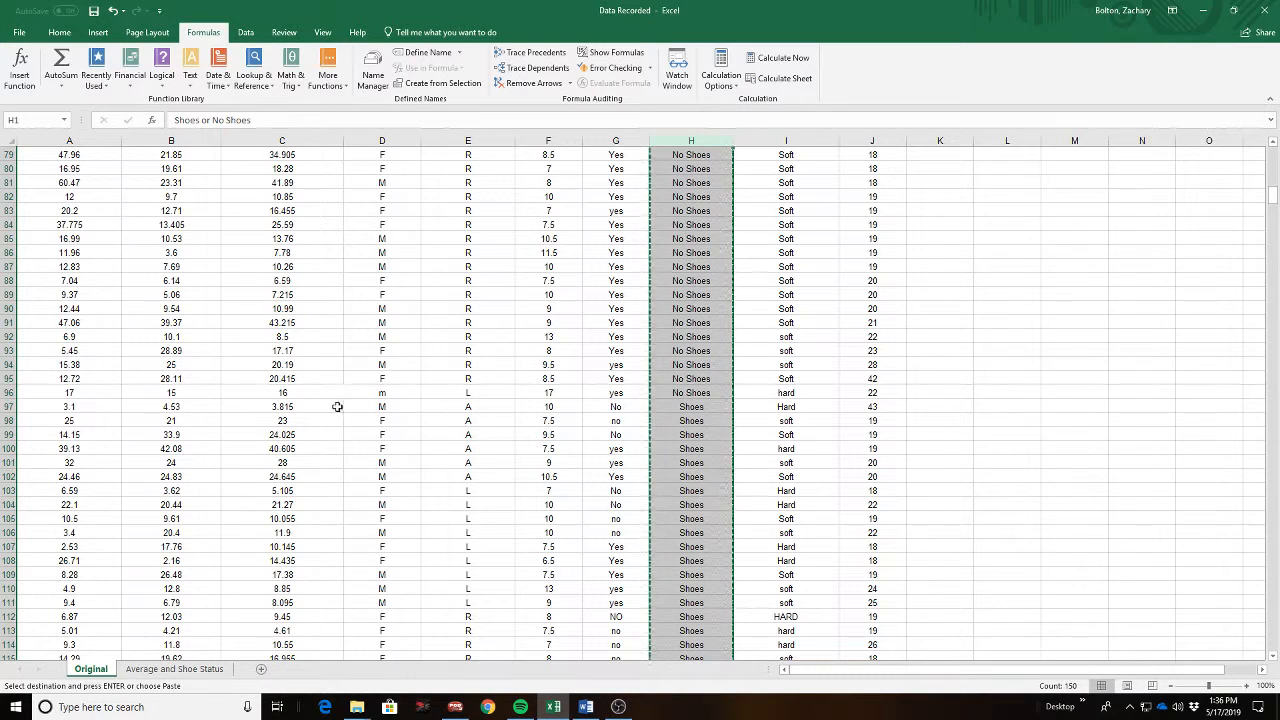
left_click(285, 394)
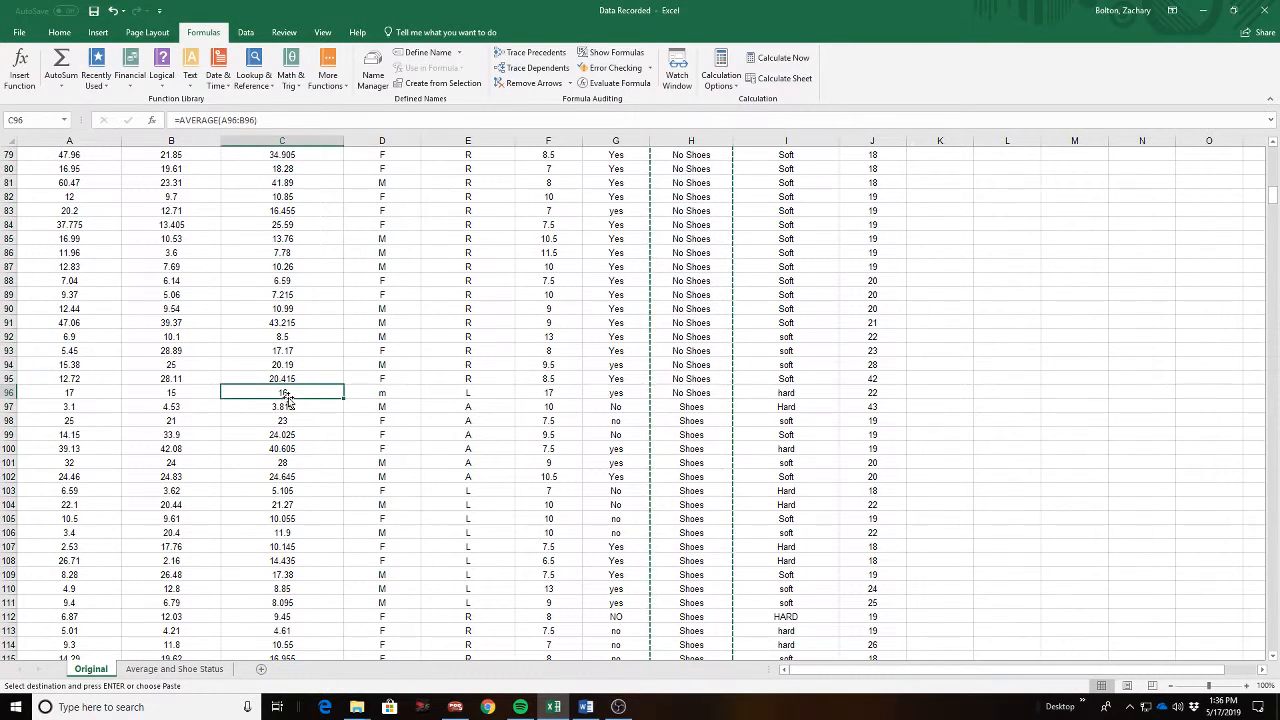
left_click(175, 669)
scroll(249, 512, "down", 20)
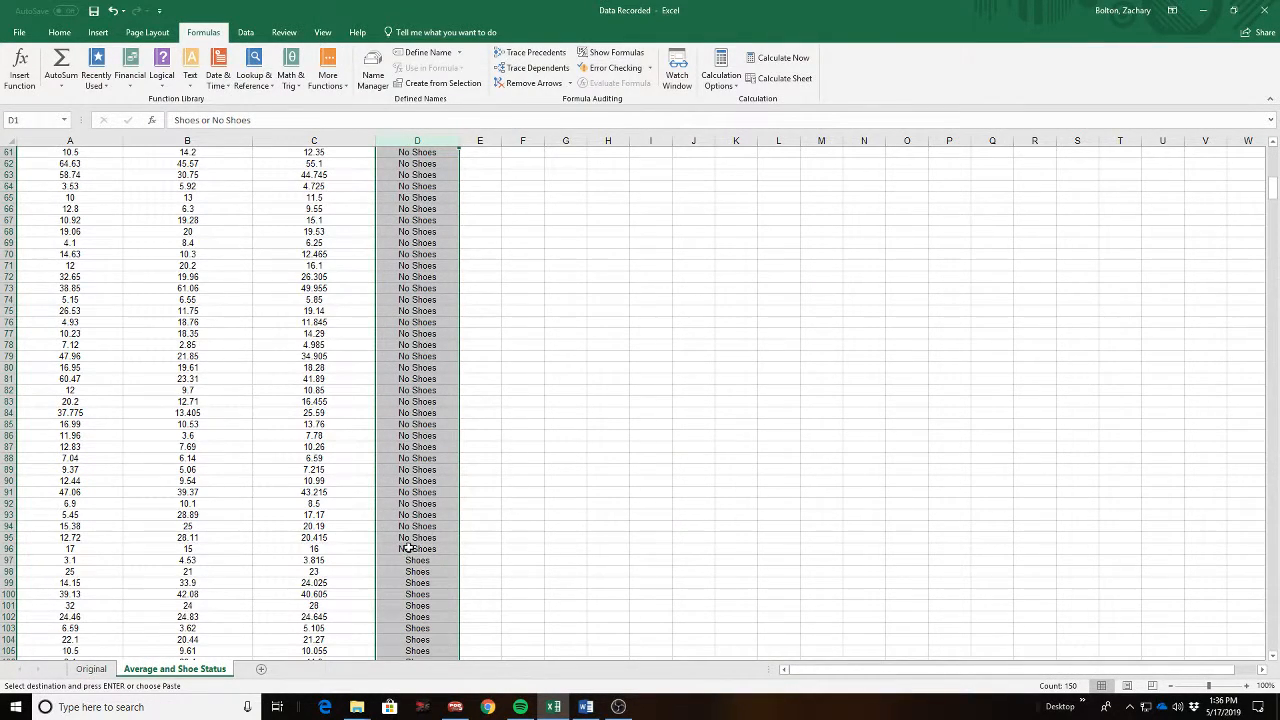
scroll(408, 548, "down", 5)
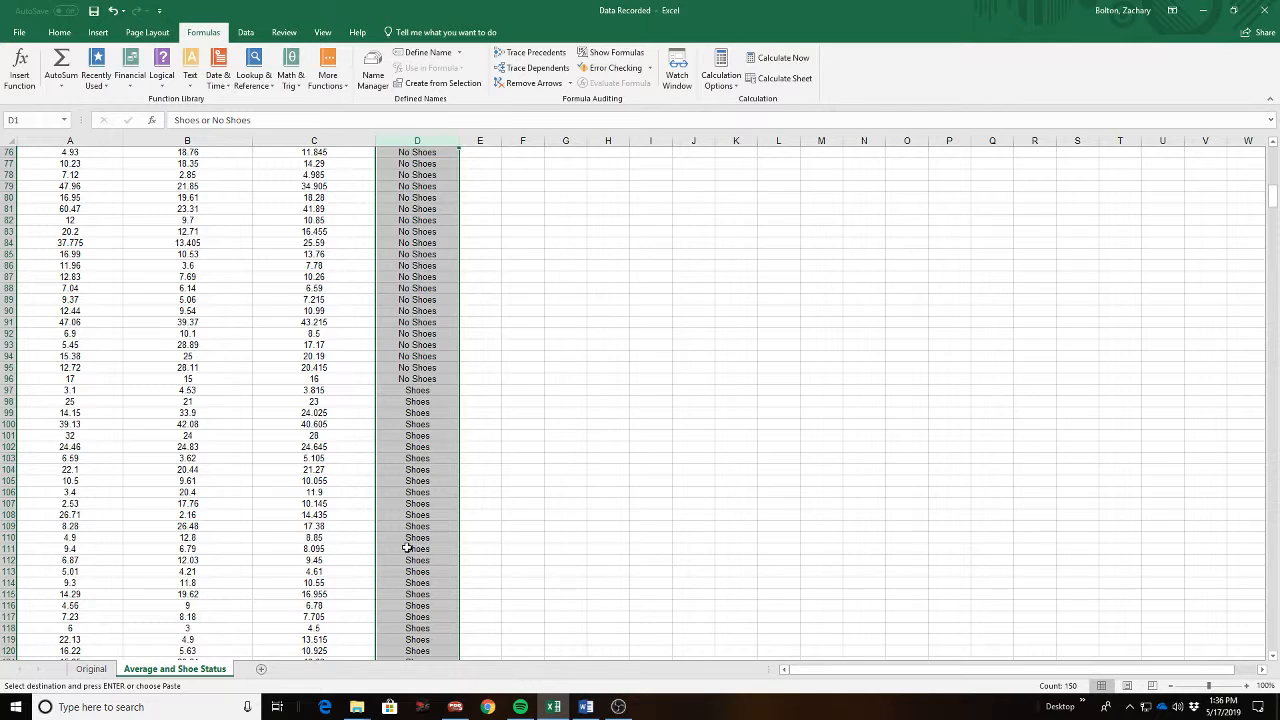
left_click(589, 466)
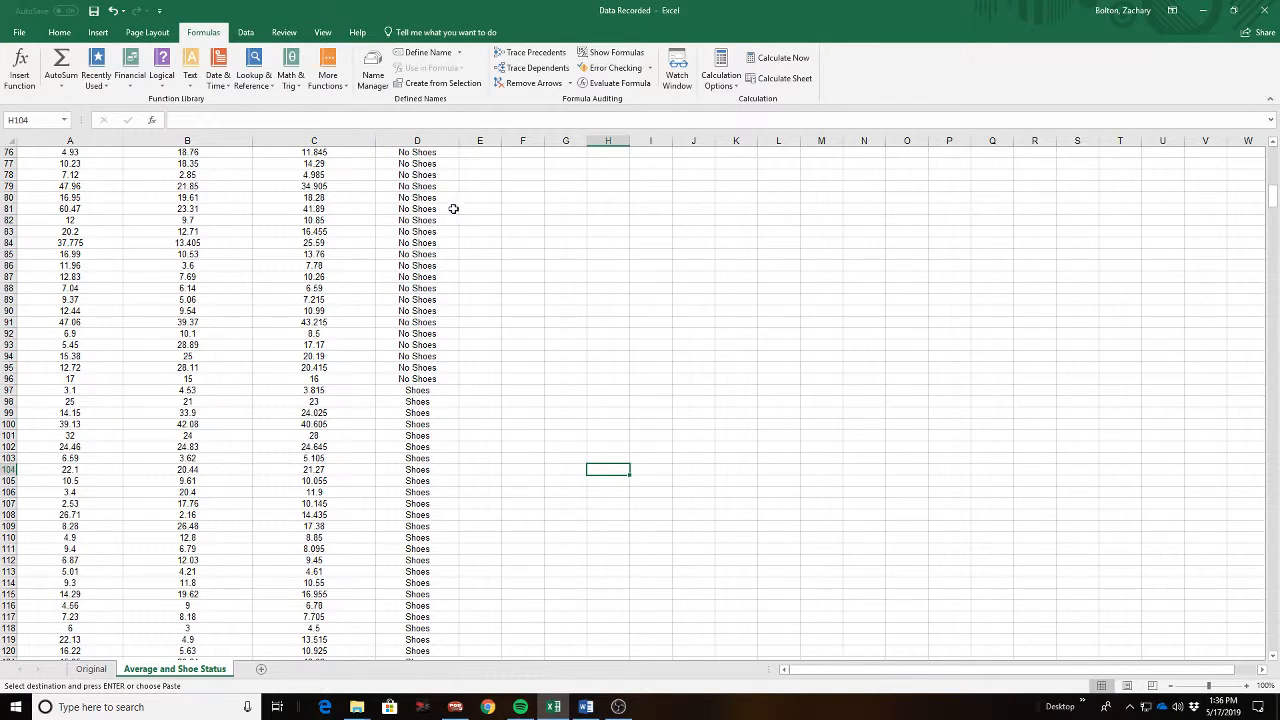